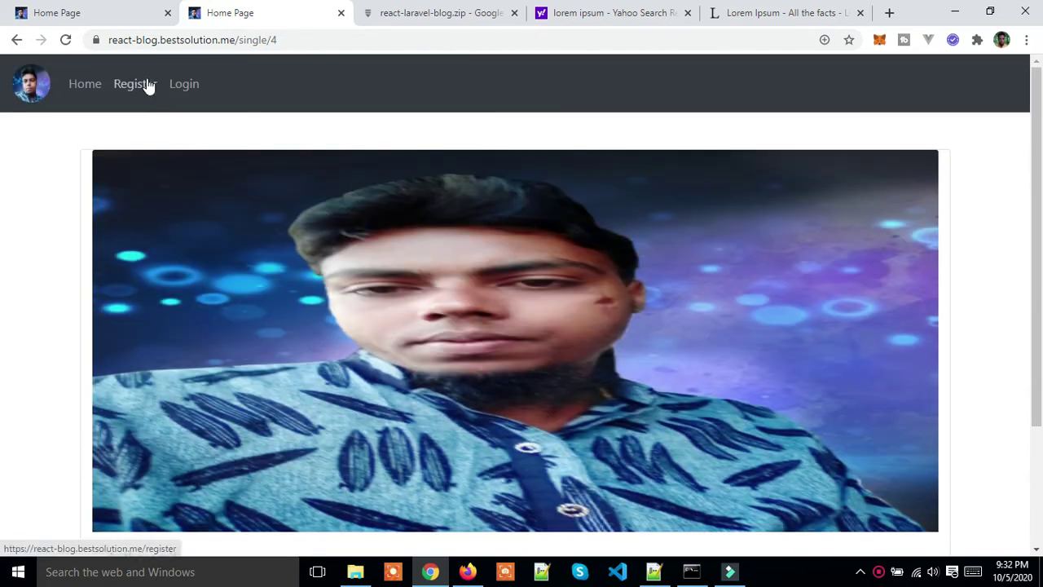
Step: Visit the Register and Login pages, then try /profile and get redirected to login
left_click(145, 84)
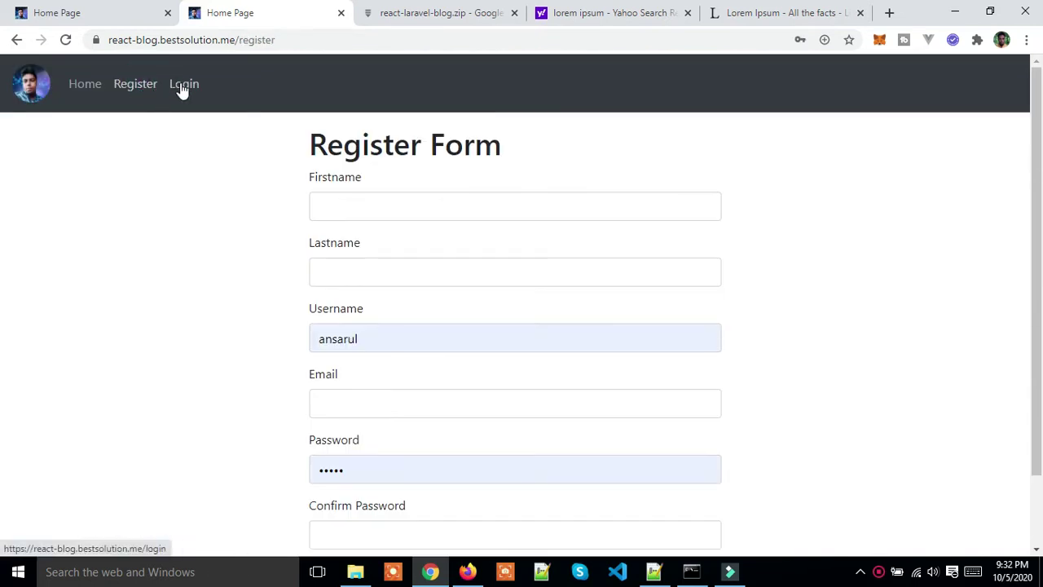
left_click(183, 85)
double_click(266, 39)
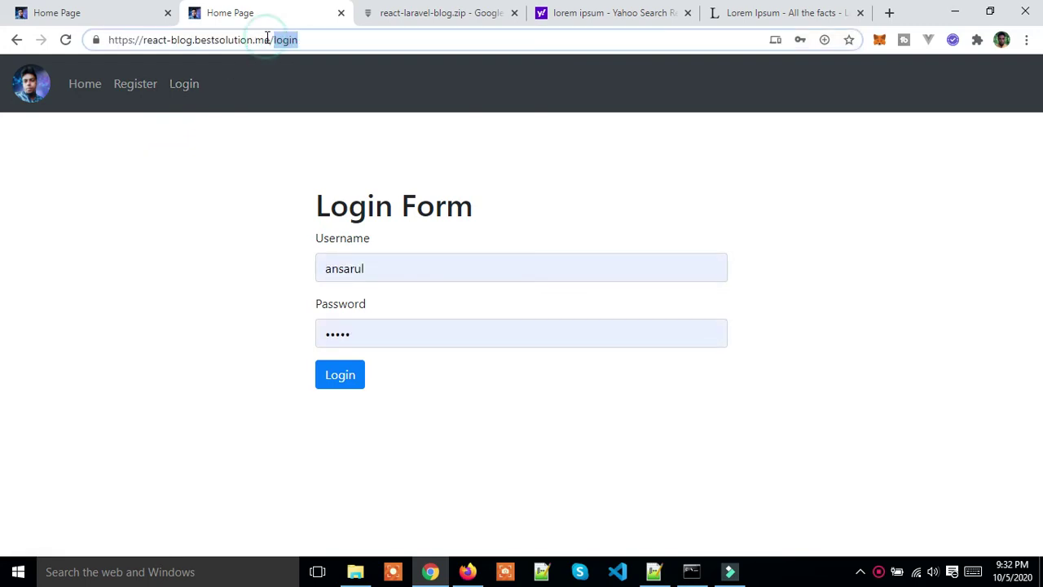
key("BackSpace")
type("p")
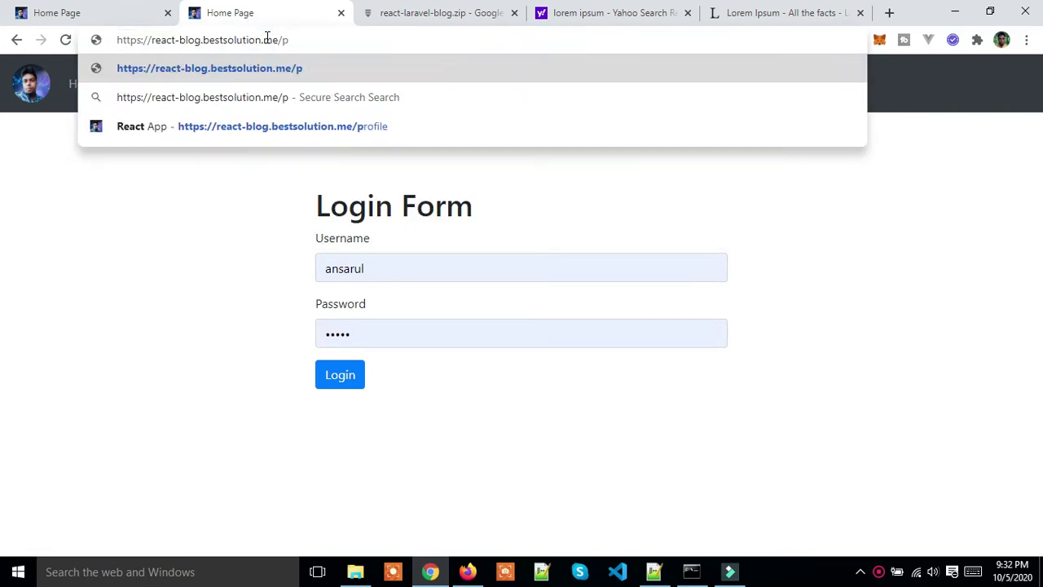
left_click(355, 130)
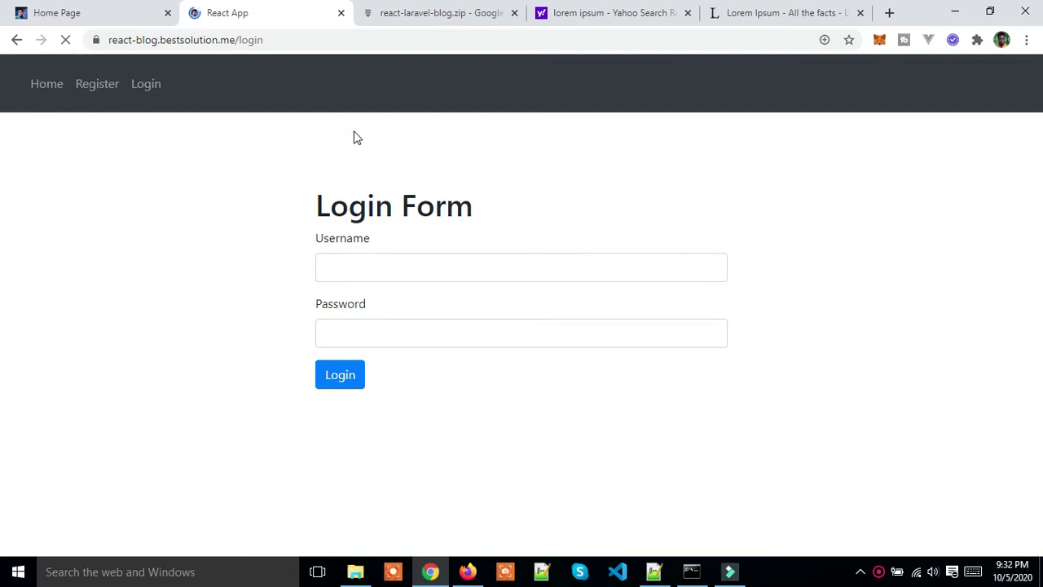
Step: Enter the first name, last name, username and email on the registration form
left_click(100, 93)
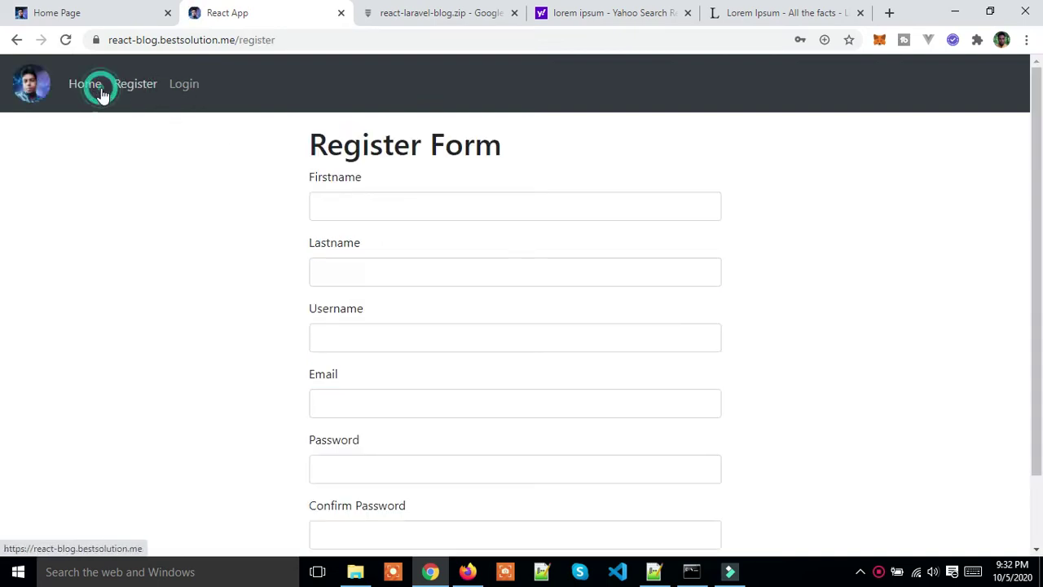
scroll(440, 221, "down", 2)
scroll(440, 222, "up", 2)
left_click(438, 212)
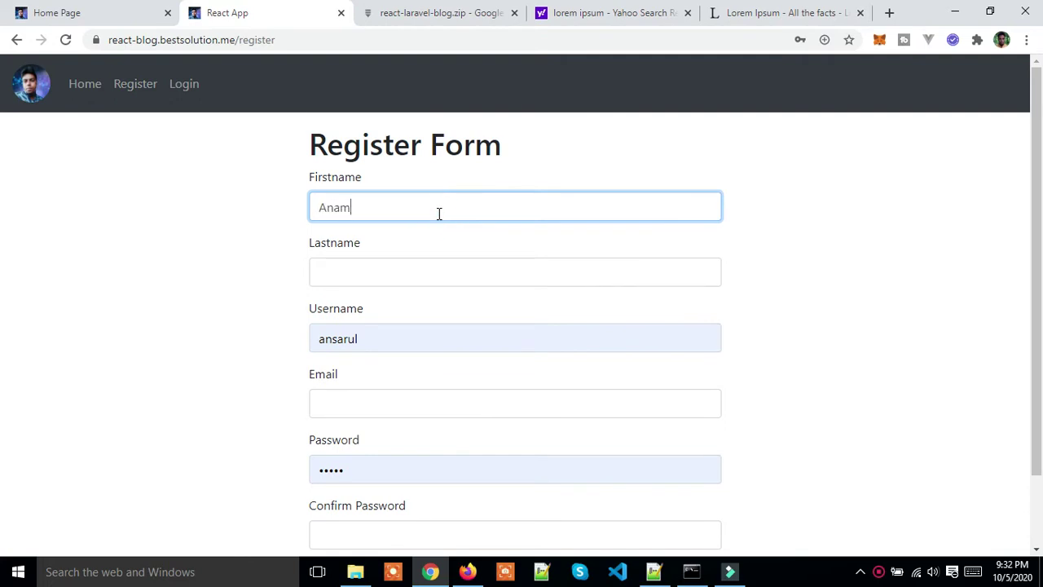
left_click(405, 268)
type("Haque")
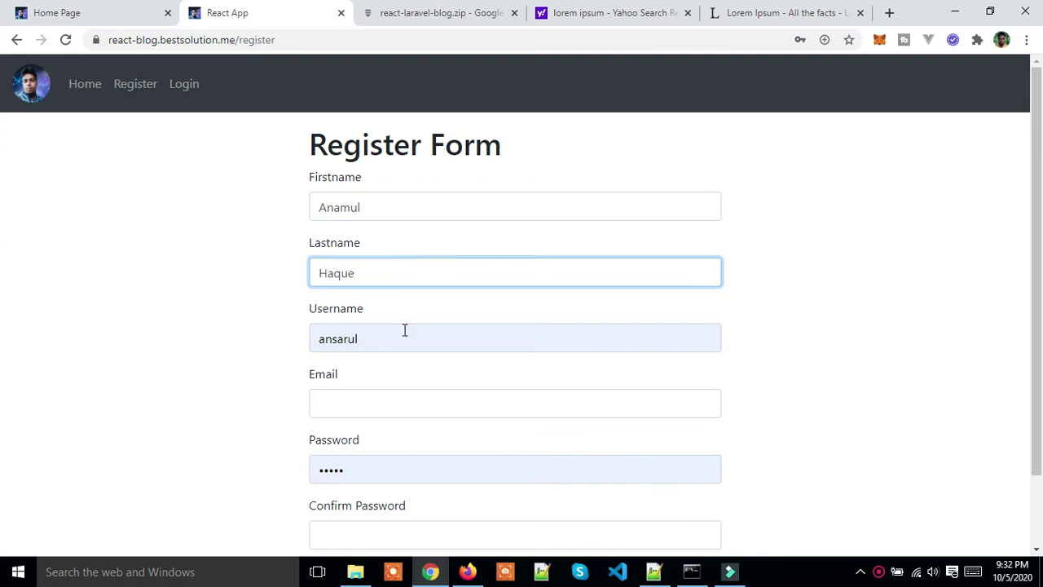
left_click(405, 343)
key("BackSpace")
key("BackSpace")
key("BackSpace")
key("BackSpace")
key("BackSpace")
key("BackSpace")
key("BackSpace")
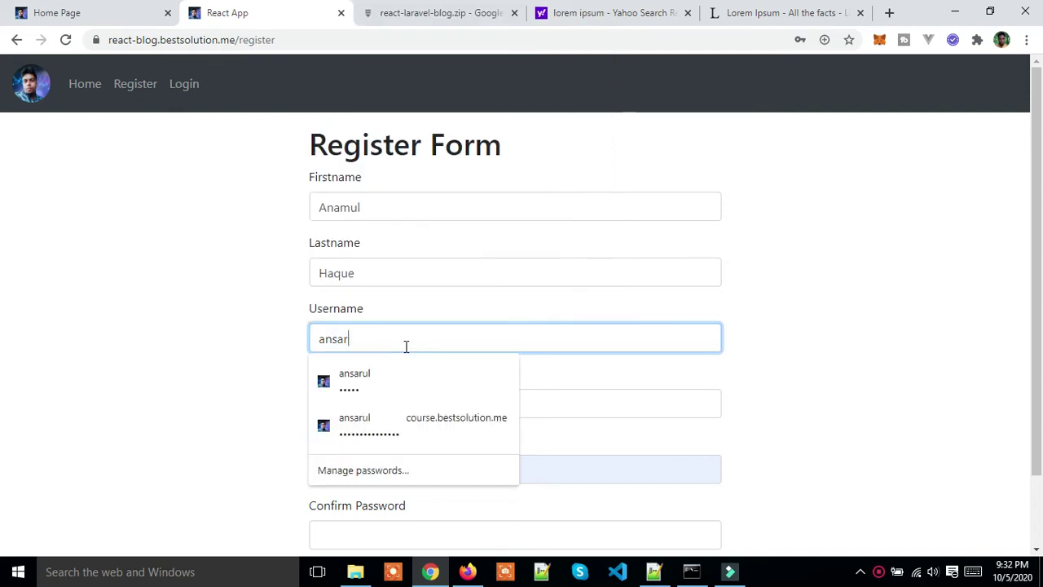
type("ana")
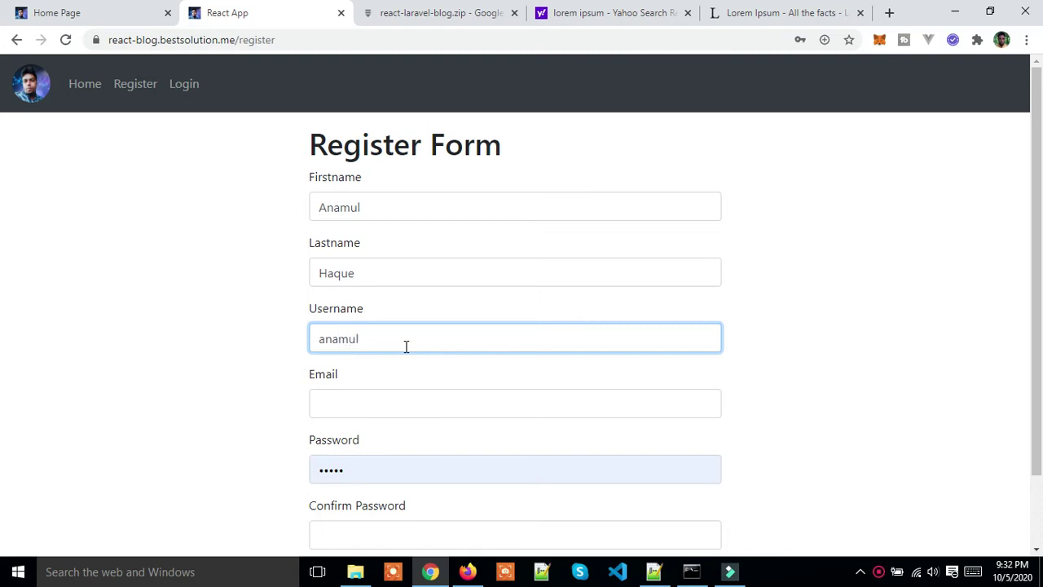
left_click(388, 405)
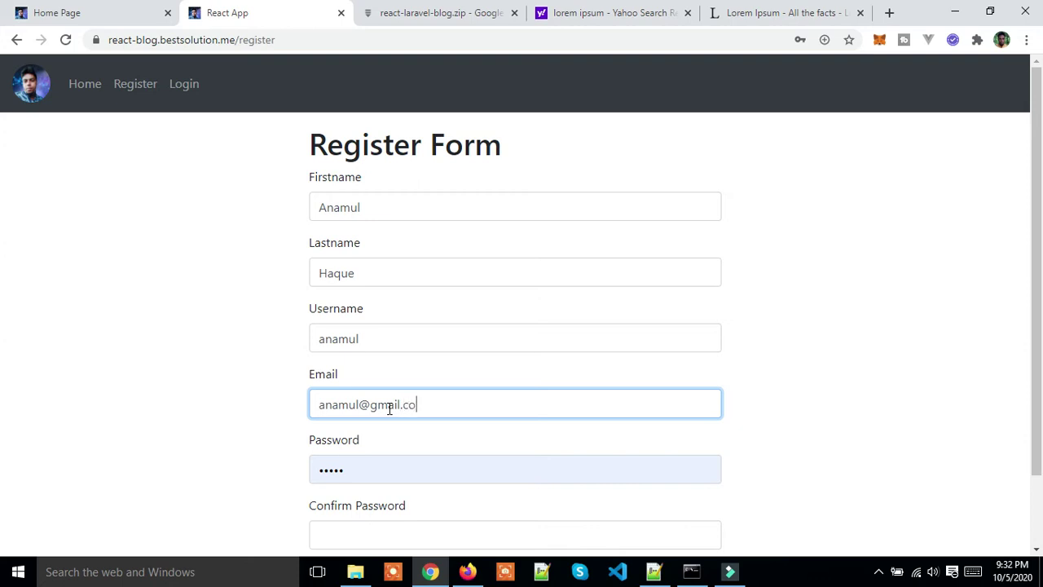
Step: Enter the password and its confirmation and submit, getting a password-mismatch error
scroll(400, 428, "down", 1)
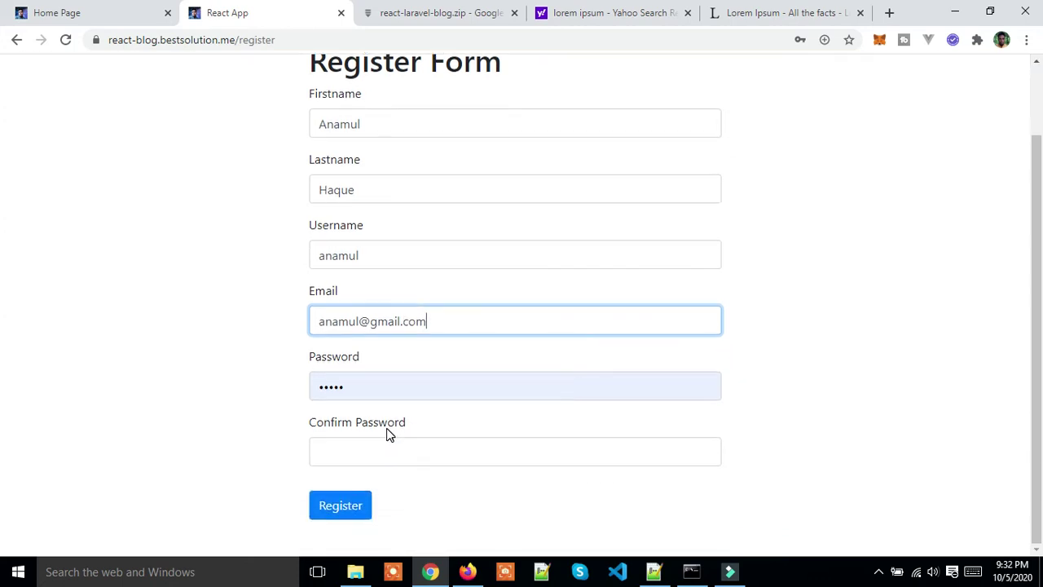
left_click(411, 386)
key("BackSpace")
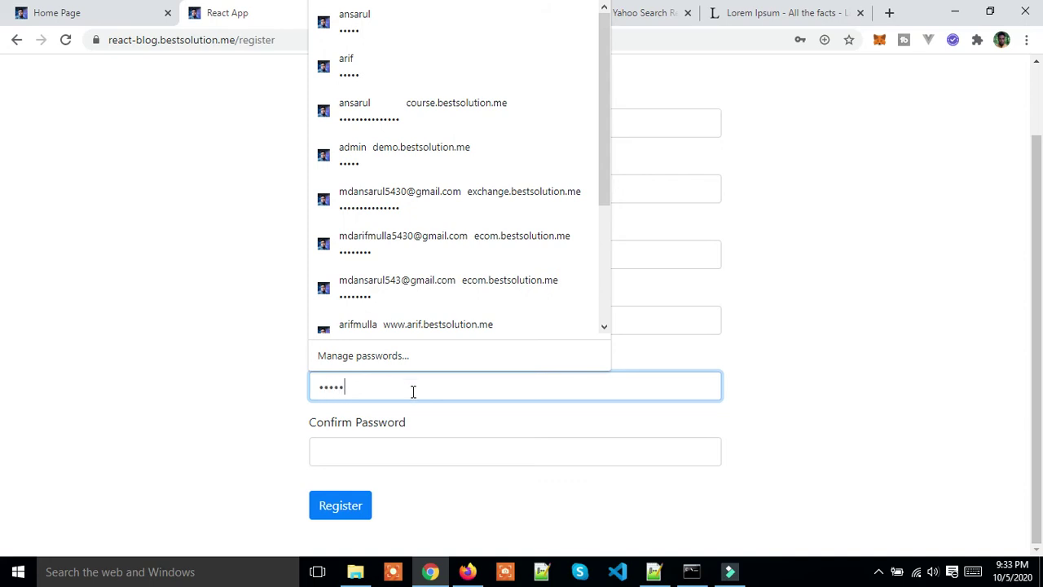
left_click(378, 450)
type("12")
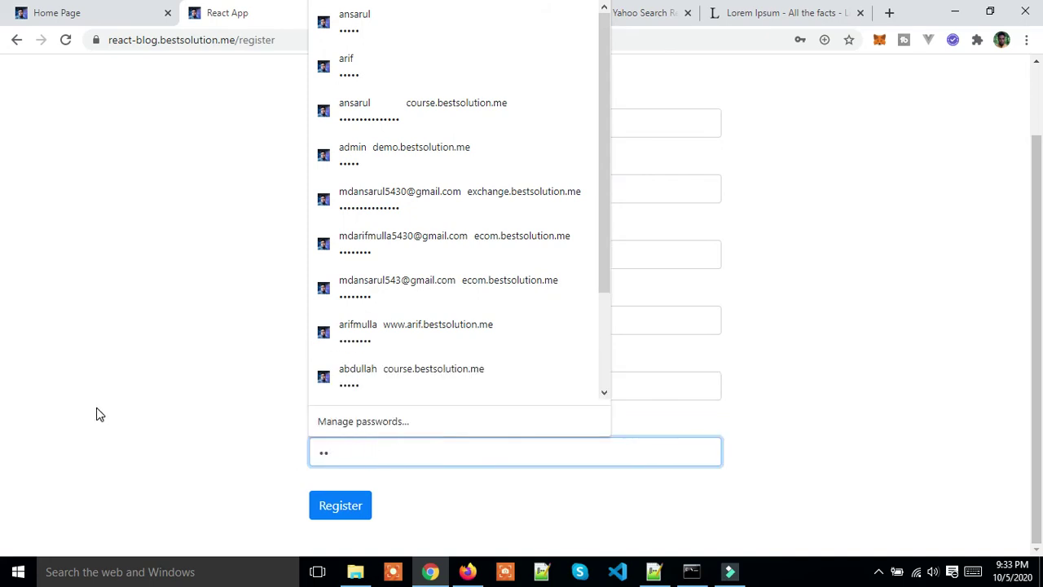
left_click(104, 411)
left_click(333, 503)
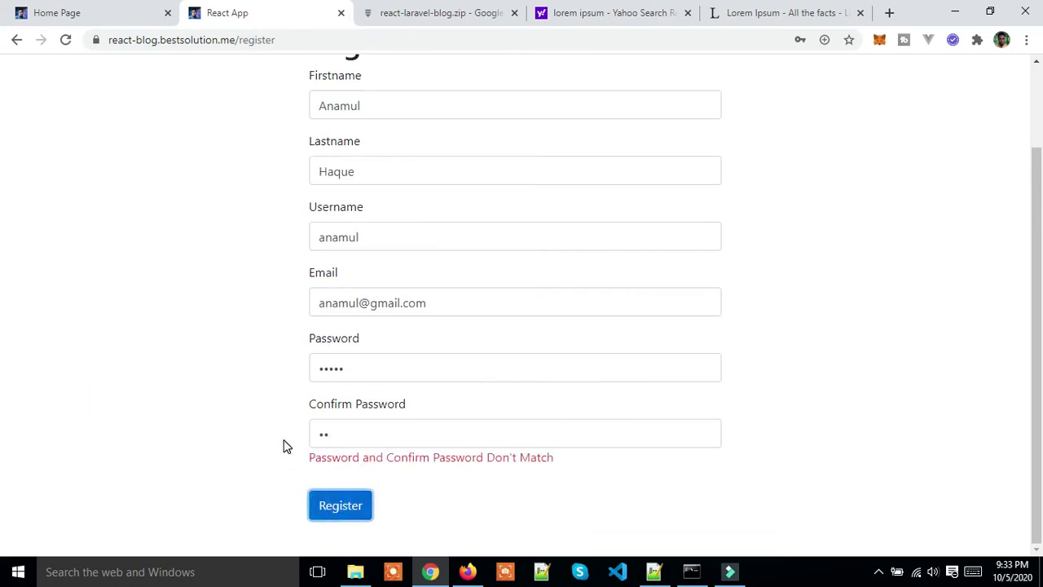
Step: Complete the confirm password so it matches and resubmit the registration successfully
scroll(283, 446, "up", 2)
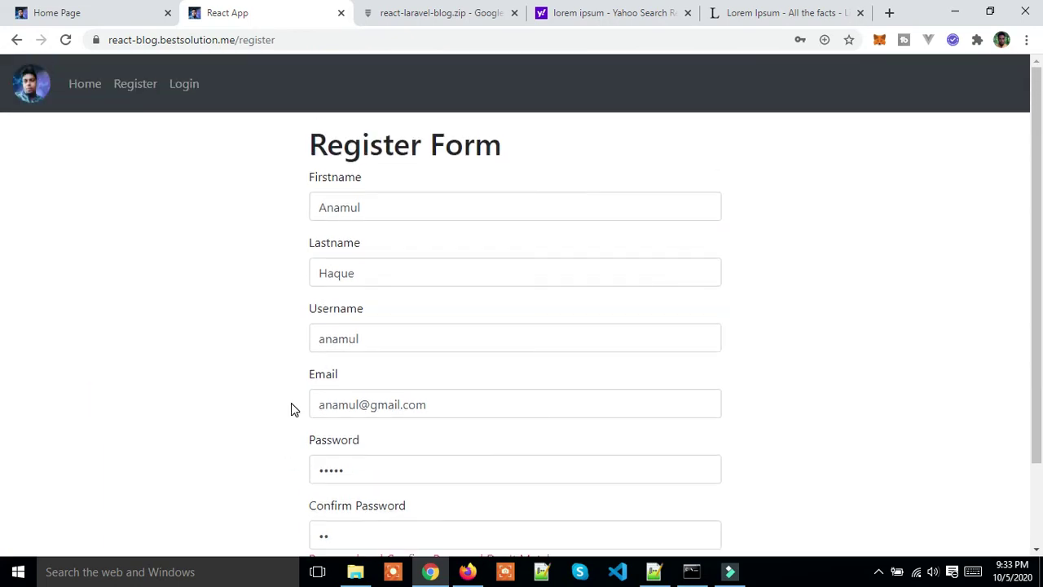
scroll(291, 403, "down", 2)
scroll(291, 402, "up", 2)
scroll(291, 402, "down", 1)
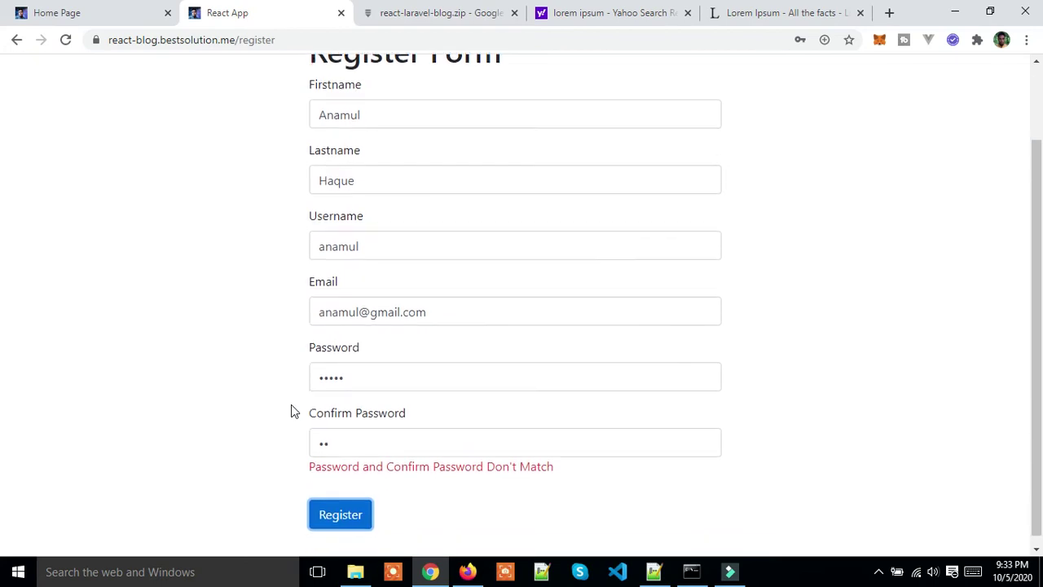
left_click(350, 432)
type("345")
left_click(339, 505)
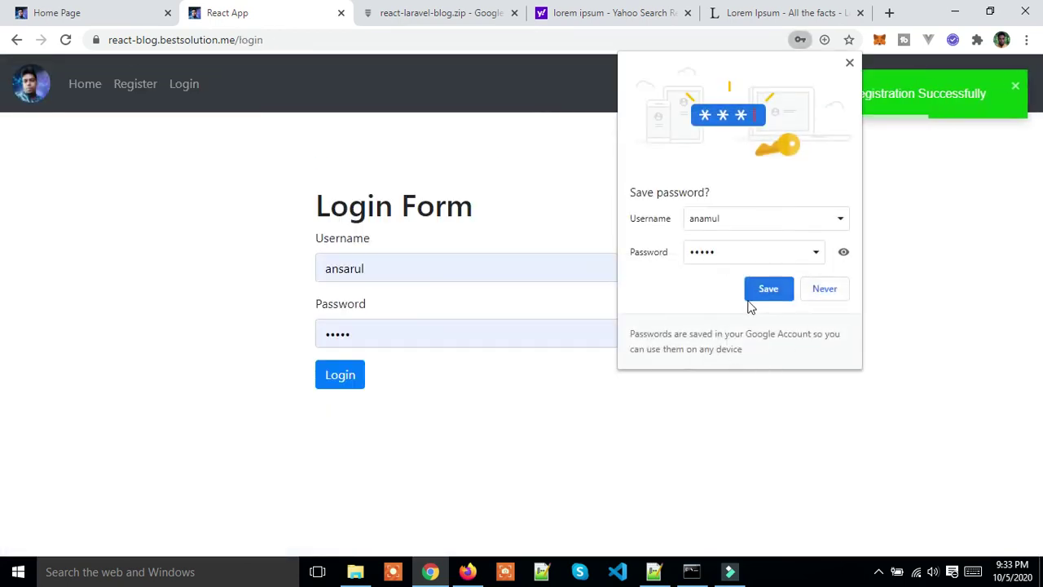
Step: Decline Chrome's password saving and log in with the new account's username and password
left_click(823, 289)
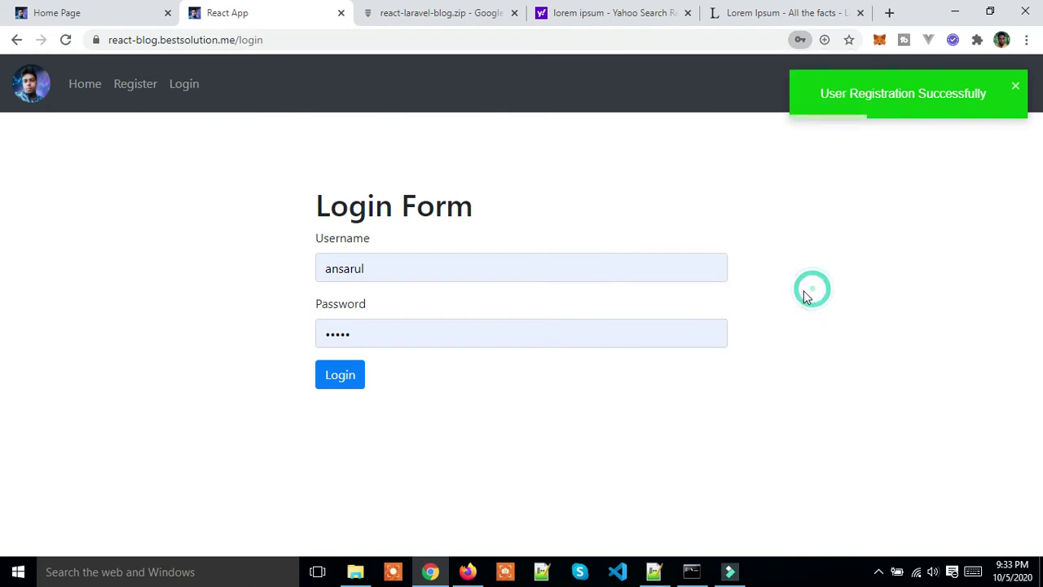
left_click(447, 278)
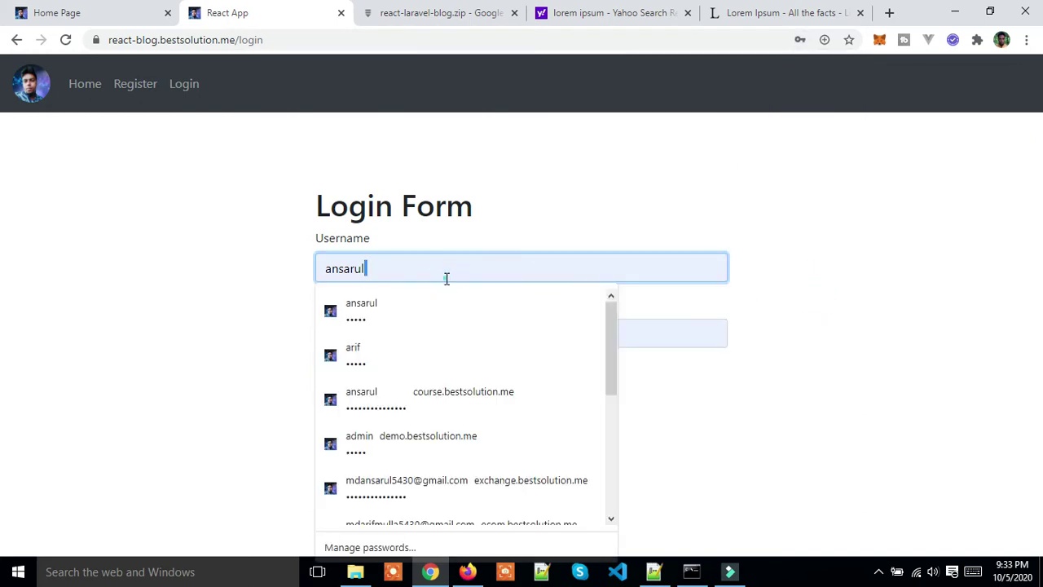
key("ctrl+a")
key("BackSpace")
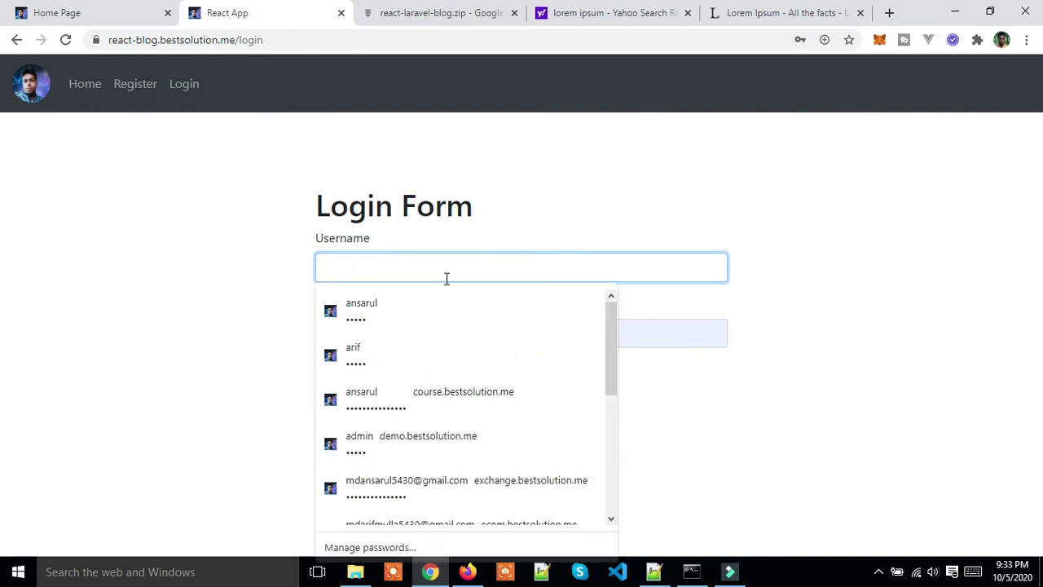
type("anamul")
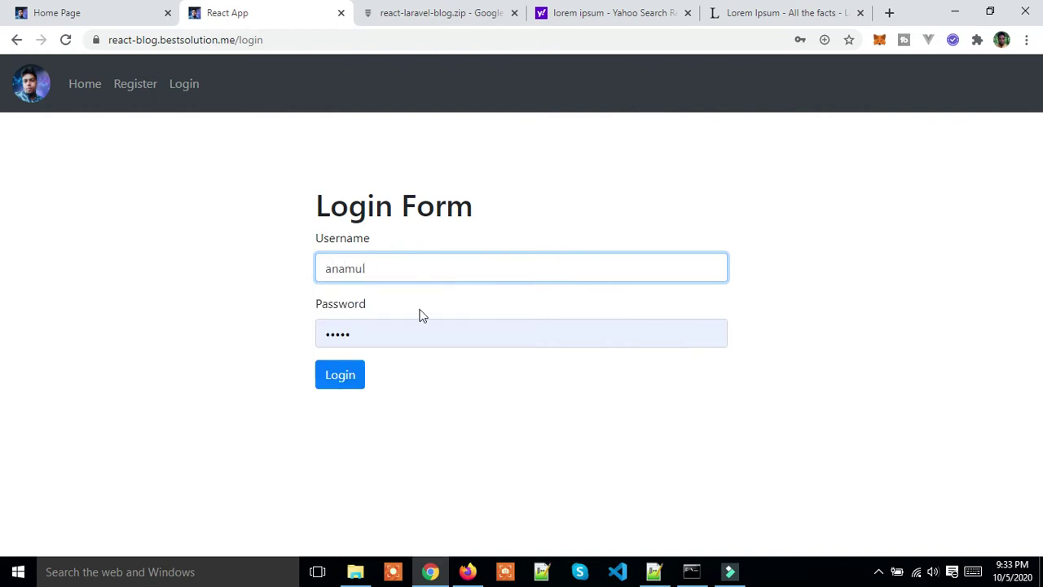
left_click(394, 336)
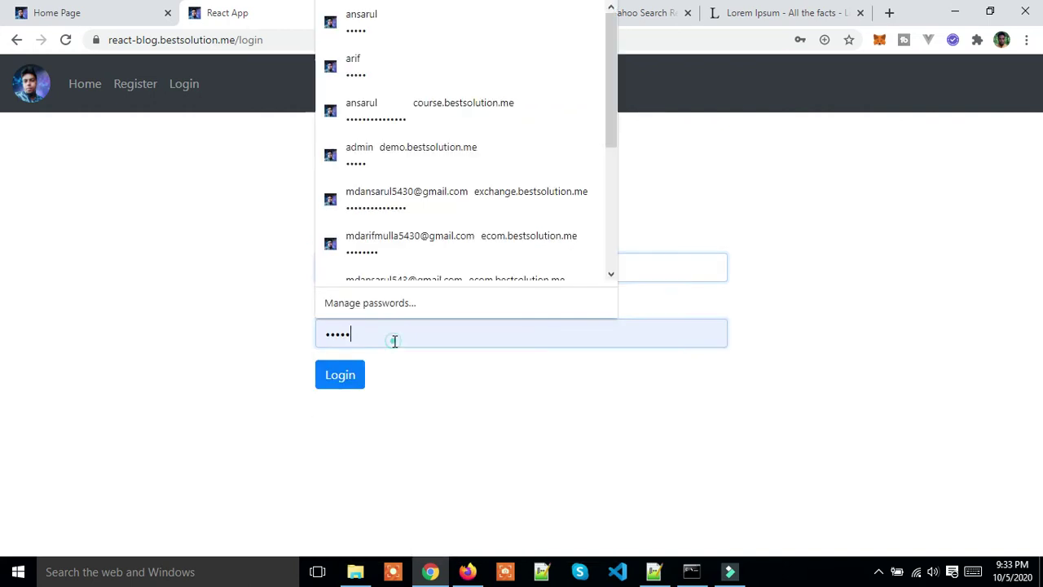
key("BackSpace")
key("BackSpace")
key("BackSpace")
key("BackSpace")
key("BackSpace")
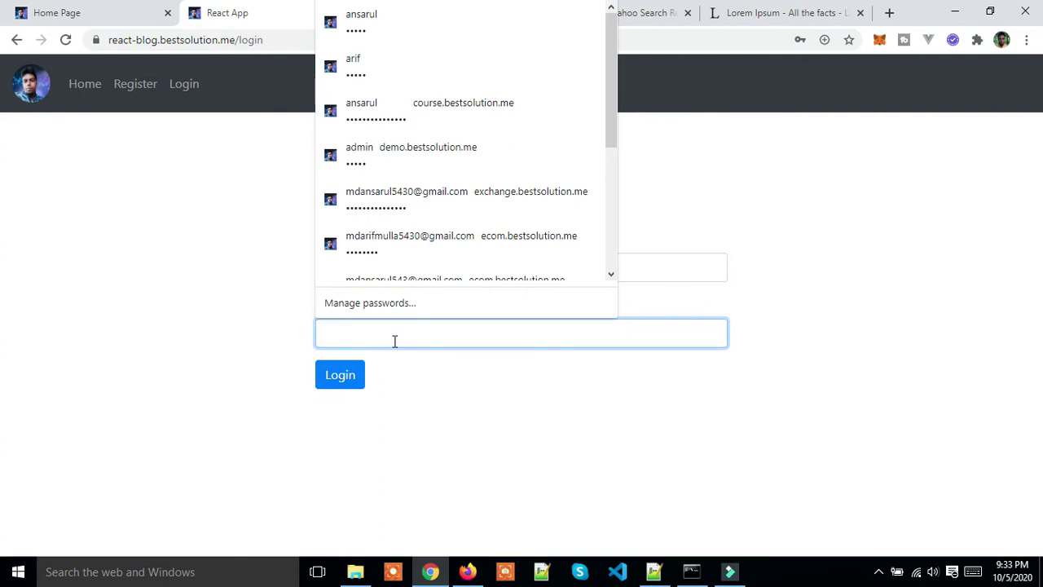
type("12345")
left_click(405, 371)
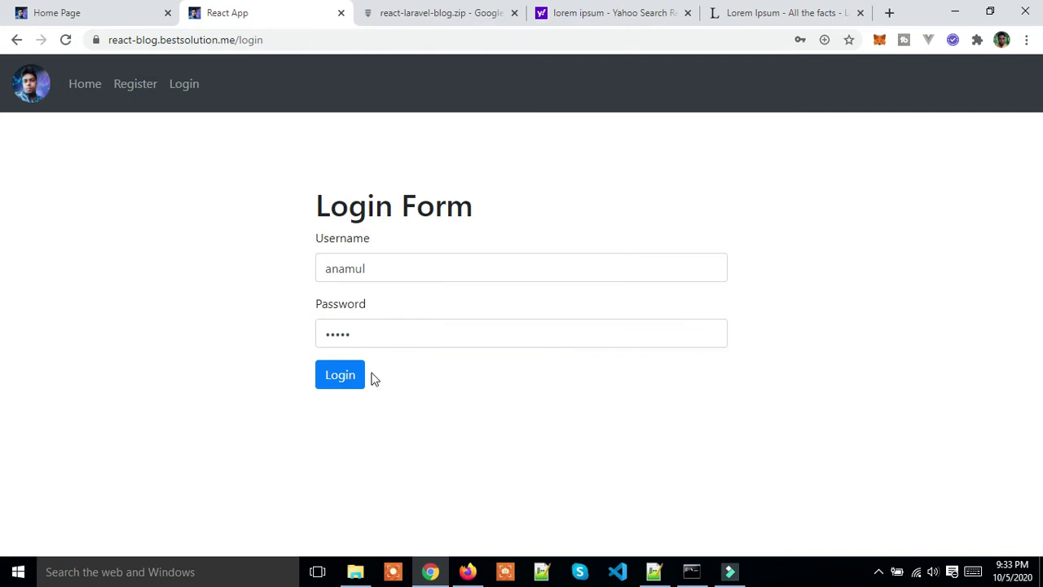
left_click(328, 388)
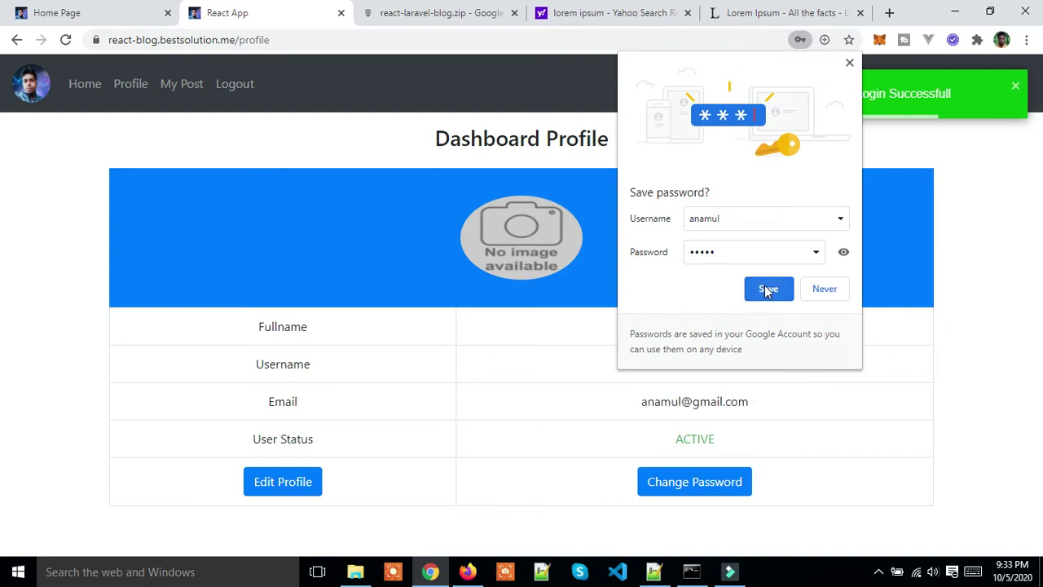
Step: Let Chrome save the password, visit My Post, then open Edit Profile from the dashboard
left_click(767, 290)
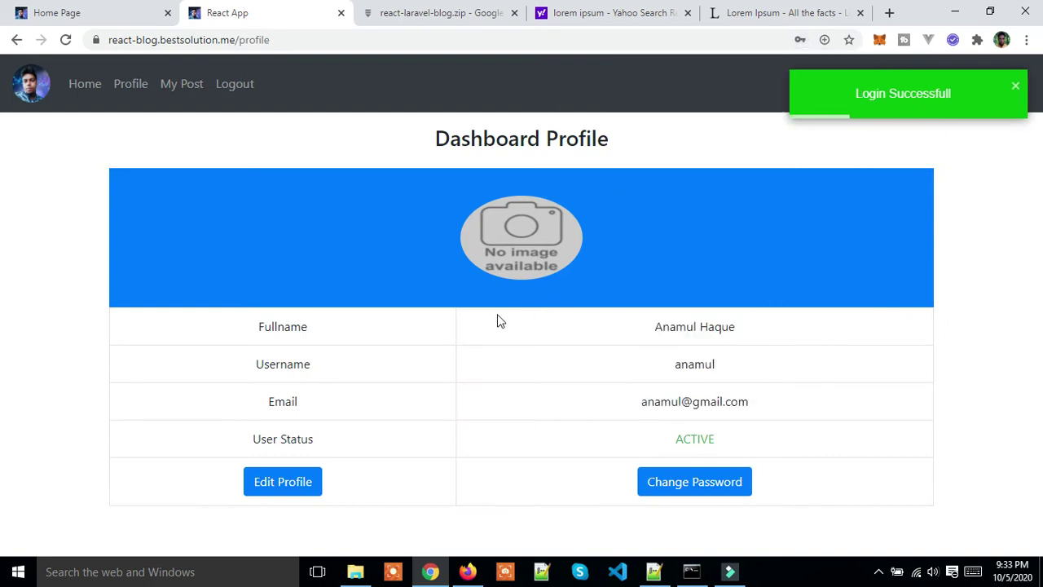
left_click(186, 92)
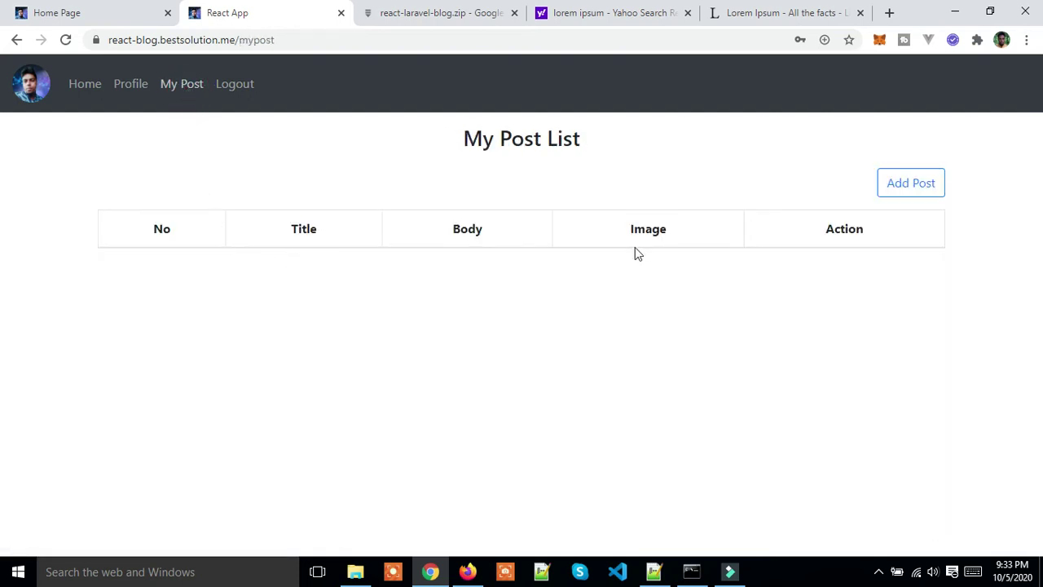
left_click(139, 94)
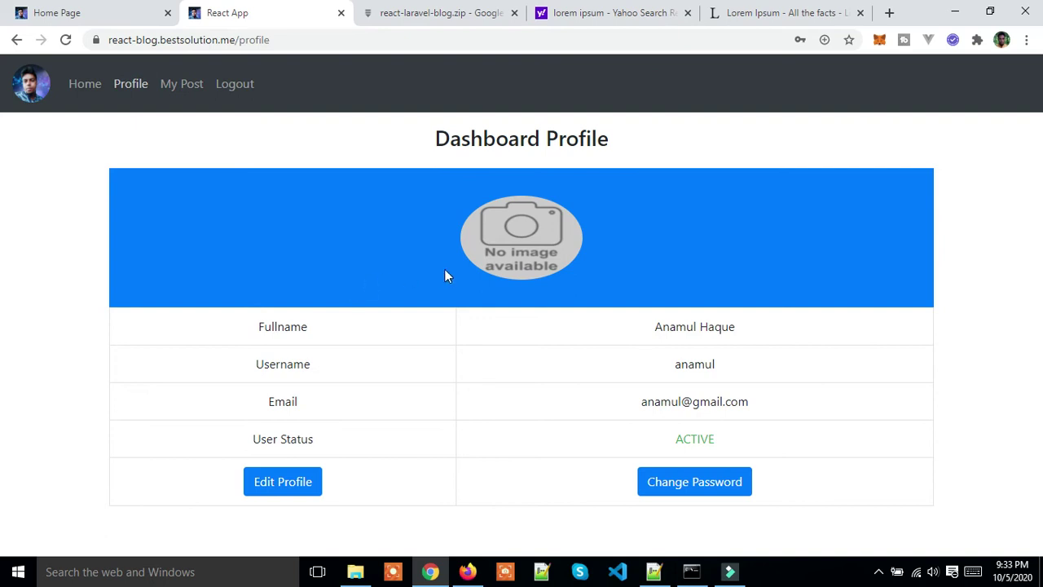
left_click(291, 484)
scroll(342, 405, "down", 1)
Step: Choose the portrait photo from New Volume (E:) as the profile image and submit the update
left_click(356, 472)
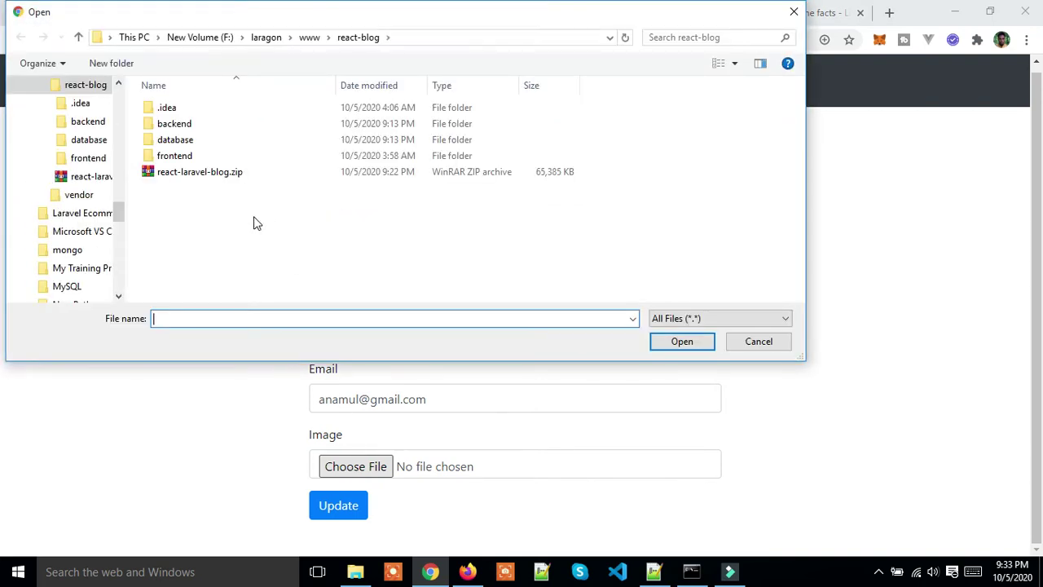
scroll(64, 163, "up", 10)
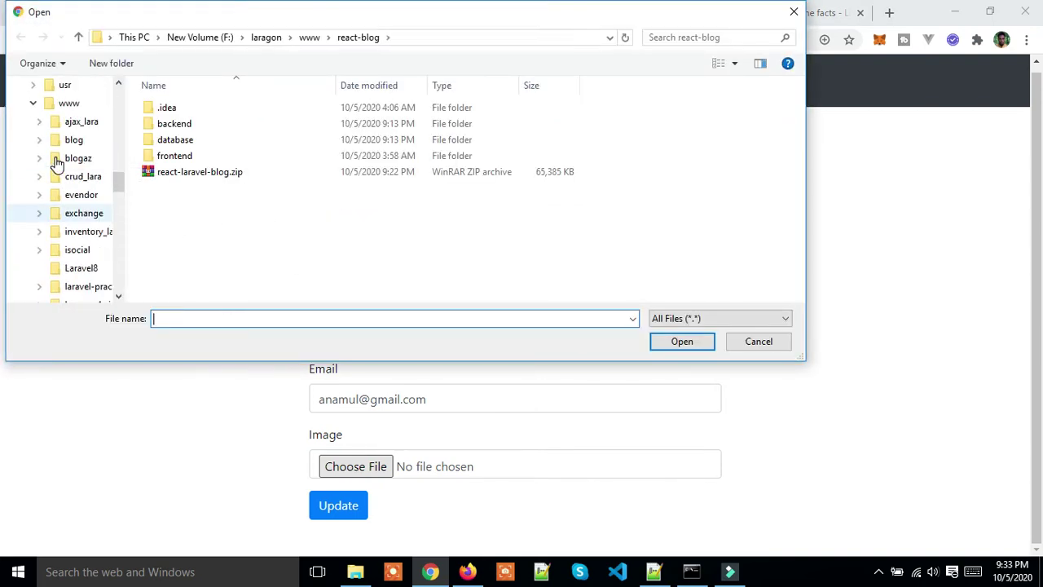
scroll(57, 163, "up", 12)
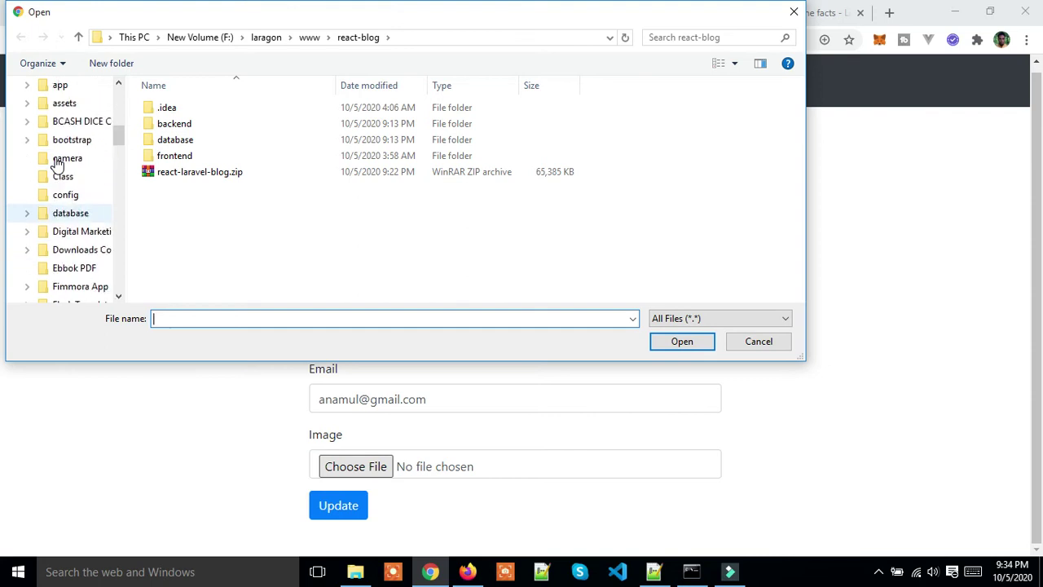
left_click(93, 158)
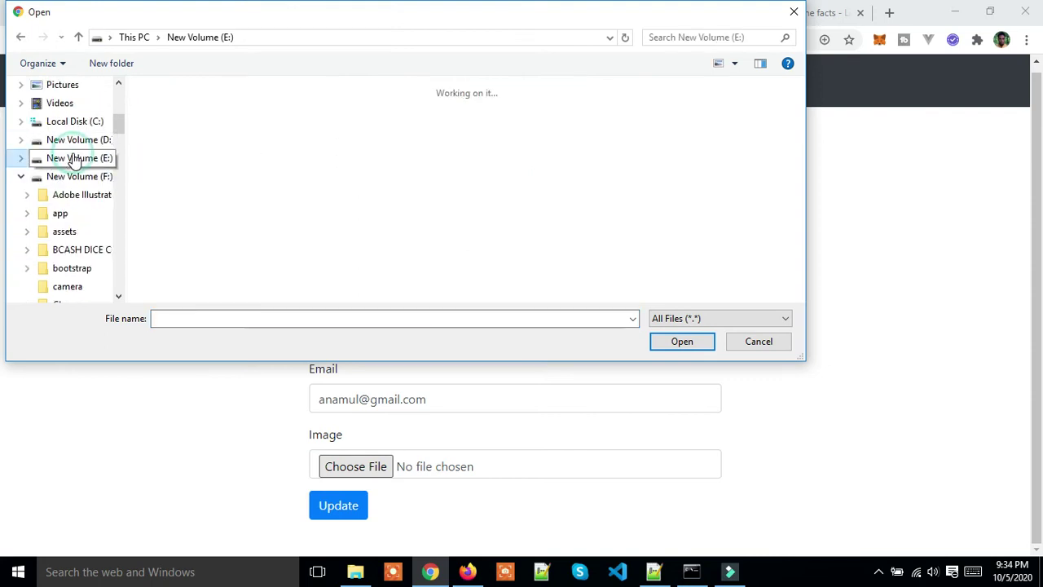
scroll(217, 190, "down", 5)
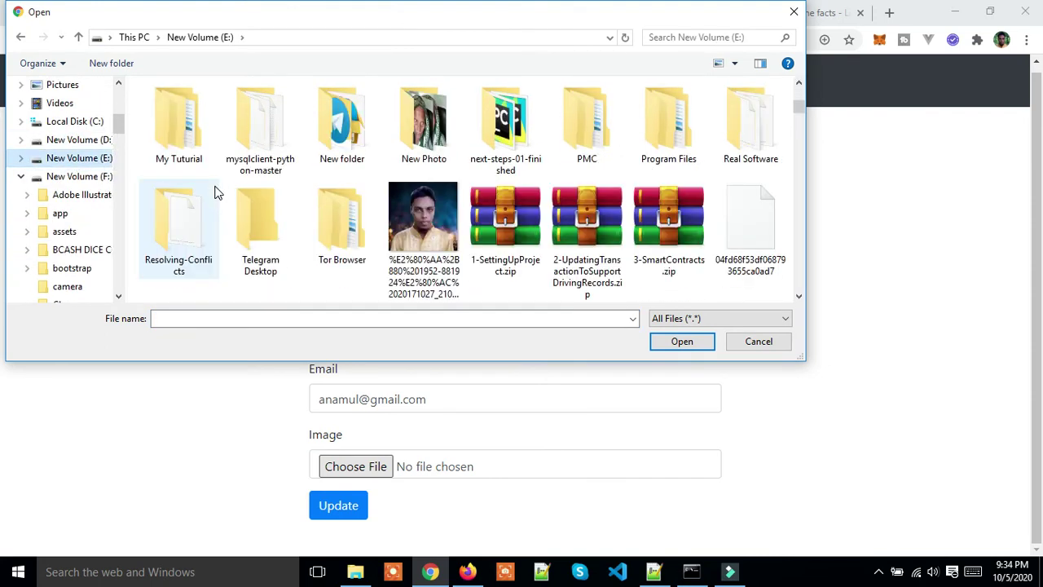
left_click(416, 230)
left_click(682, 342)
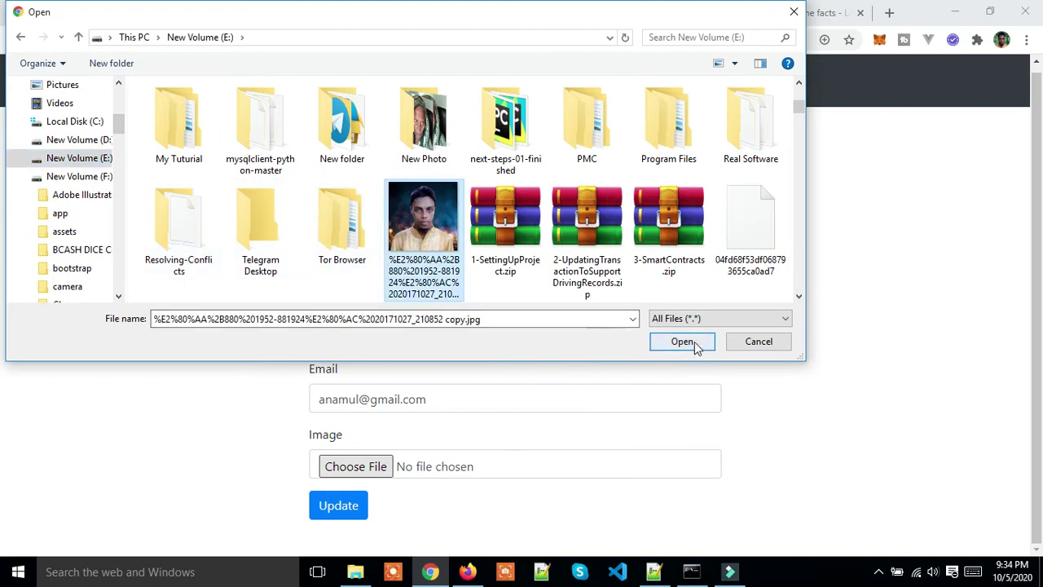
left_click(330, 512)
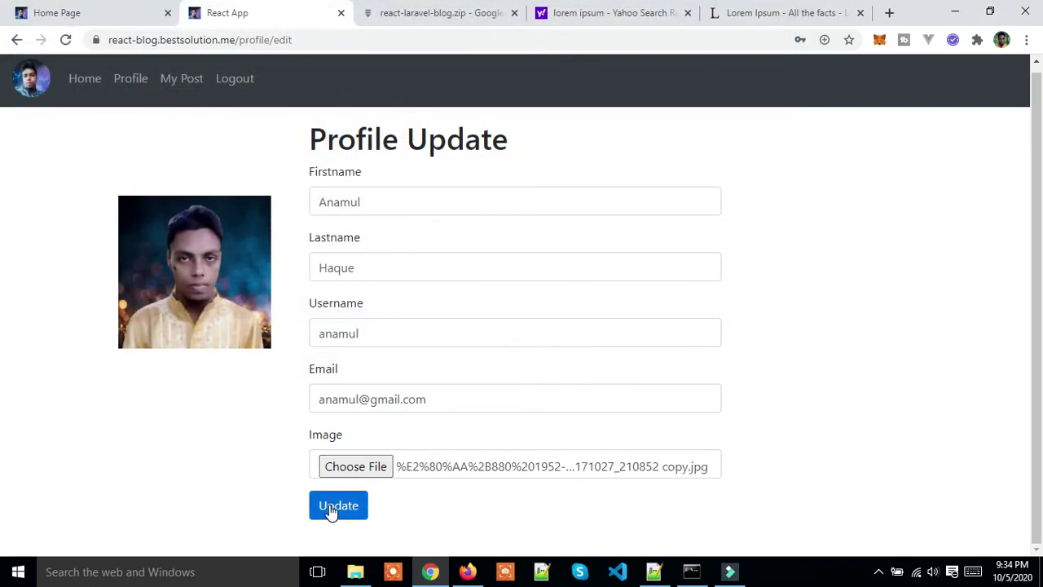
left_click(330, 512)
Step: Save the profile, then visit My Post, Profile and Change Password before ending on My Post List
left_click(338, 510)
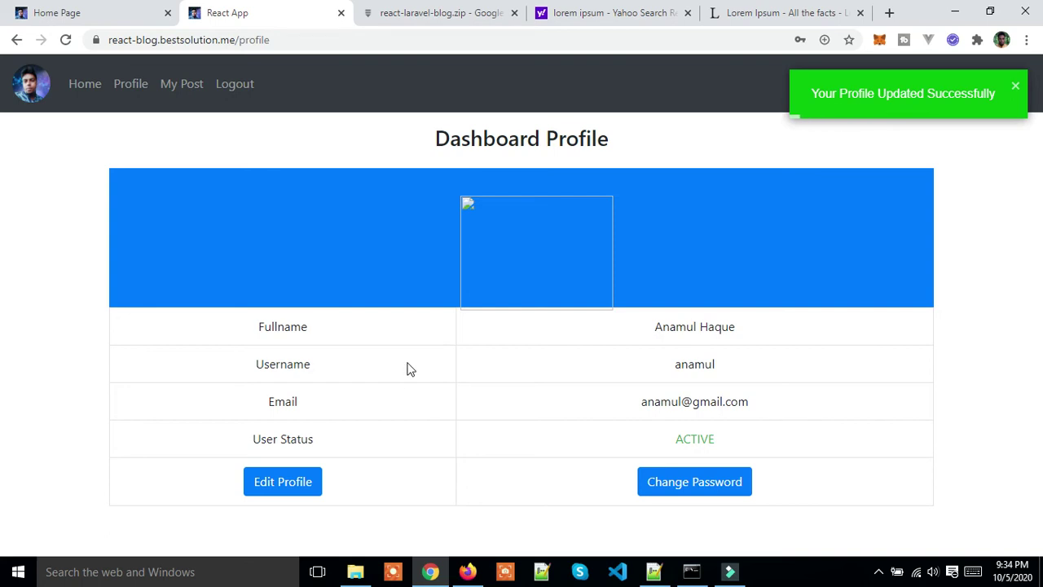
left_click(162, 89)
left_click(132, 90)
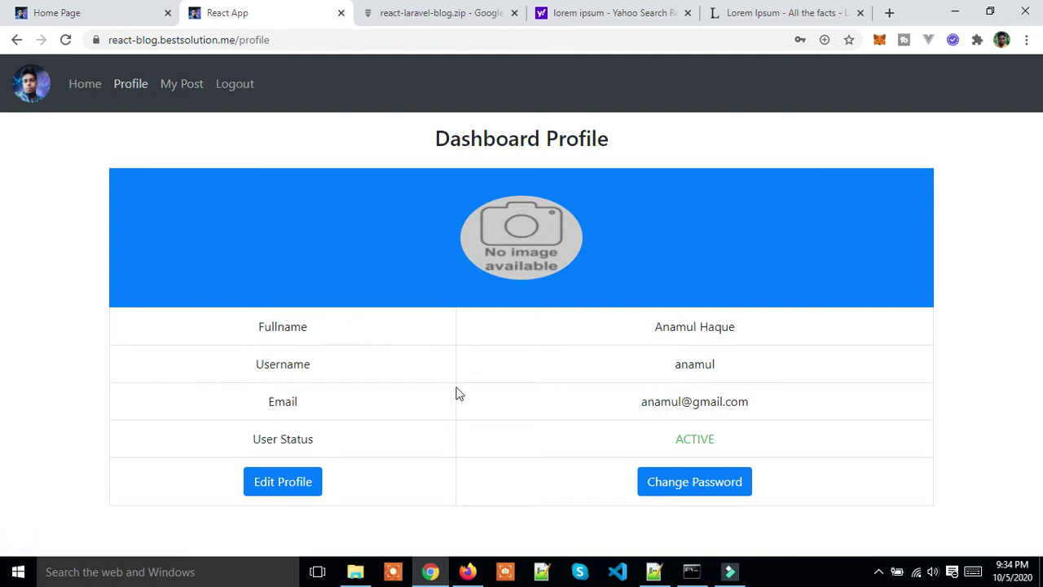
left_click(667, 481)
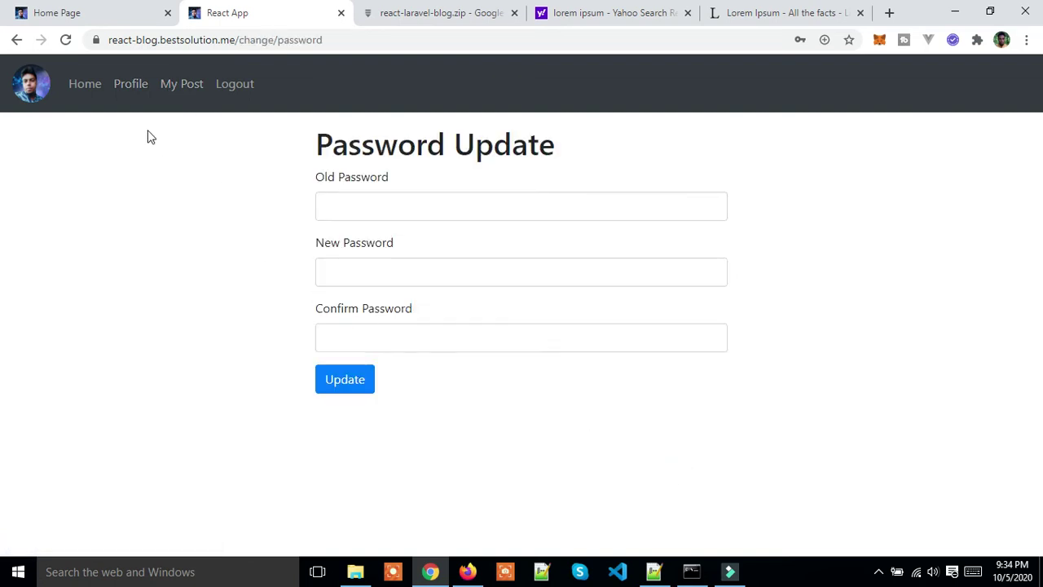
left_click(187, 85)
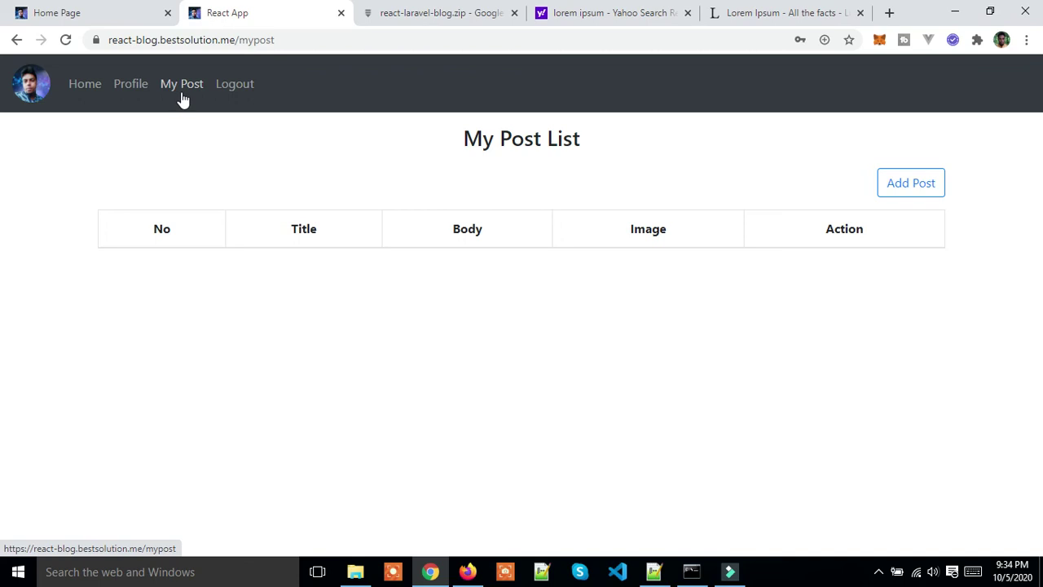
Step: Log out and log back in using the browser's saved credentials
left_click(235, 88)
left_click(368, 261)
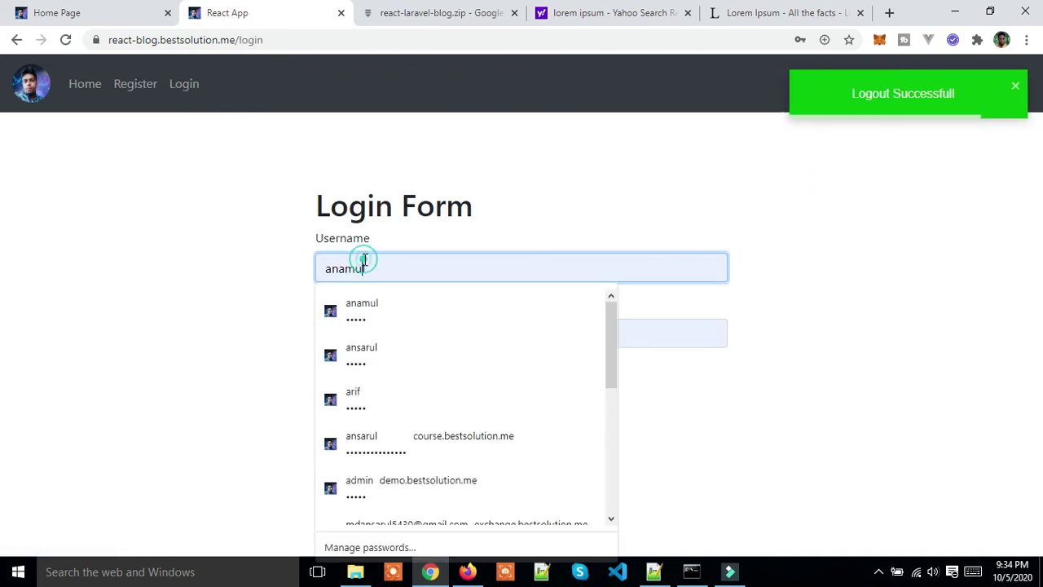
left_click(370, 310)
left_click(336, 381)
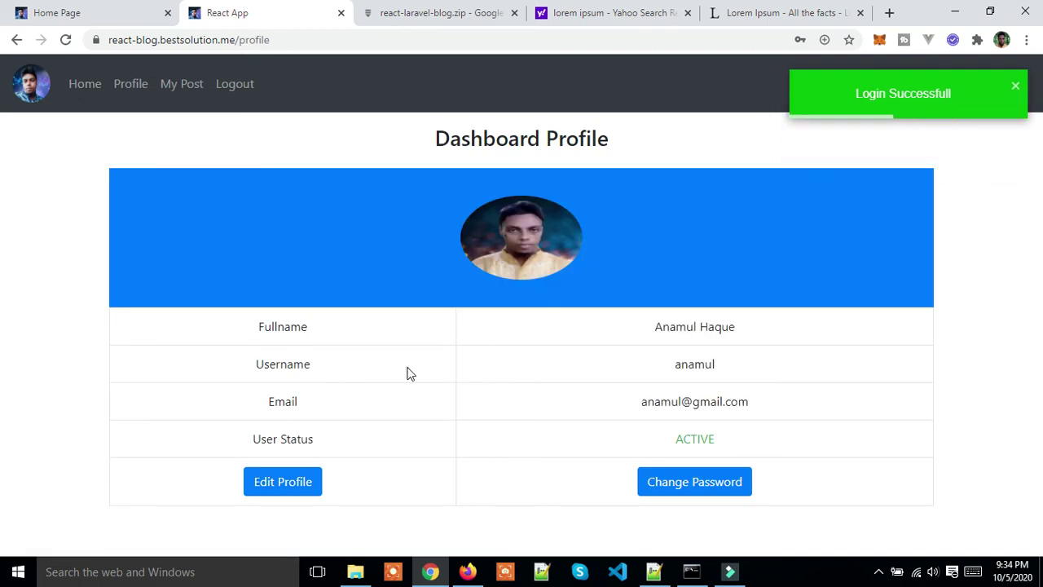
Step: Fill in the old, new and confirm passwords and submit, which reports a mismatch
left_click(672, 486)
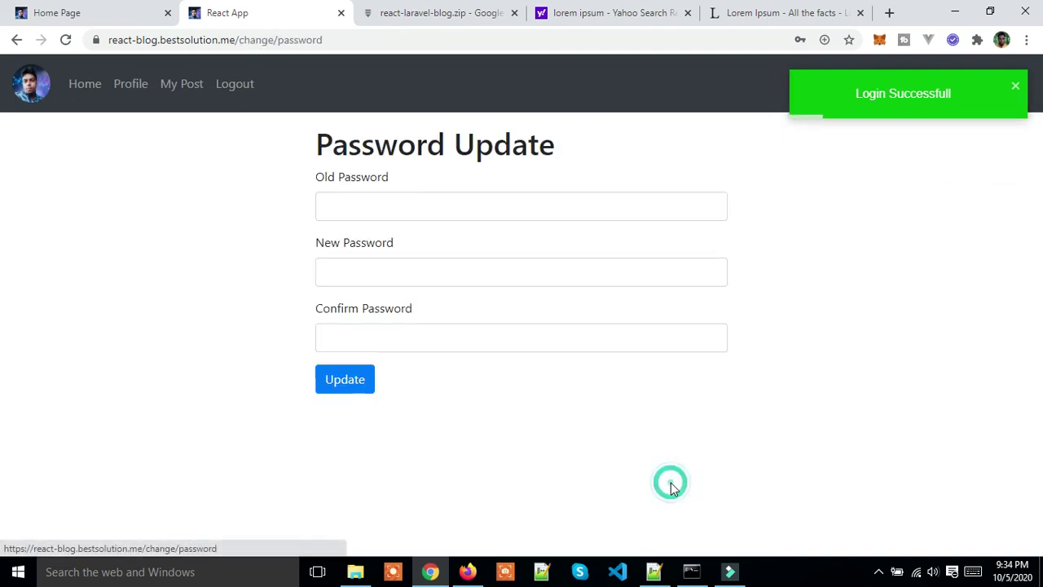
left_click(396, 201)
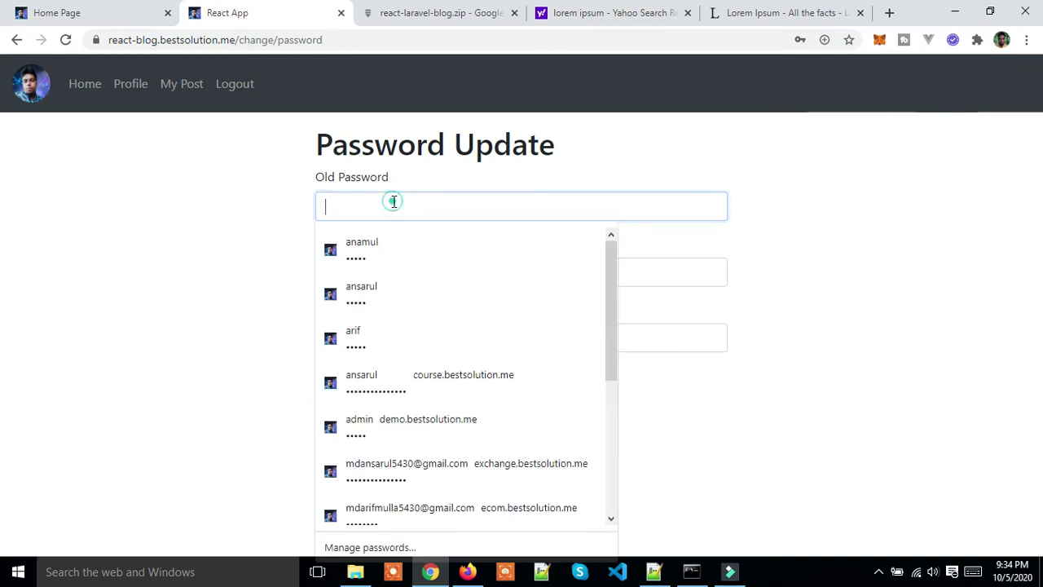
left_click(375, 267)
left_click(375, 269)
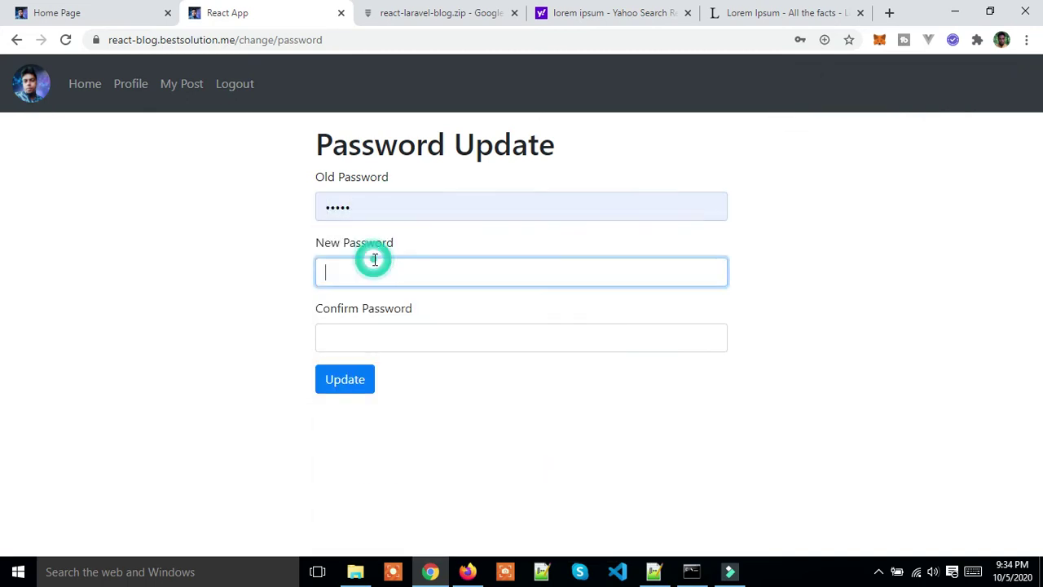
type("123")
left_click(364, 328)
type("12")
left_click(343, 383)
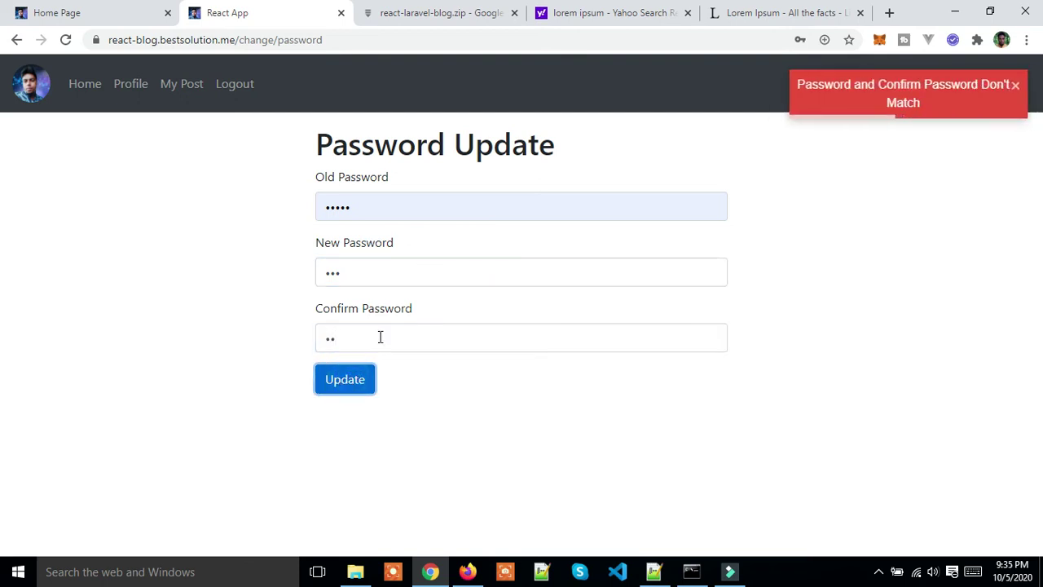
Step: Complete the new and confirm passwords so they match and resubmit the change
left_click(377, 270)
type("4")
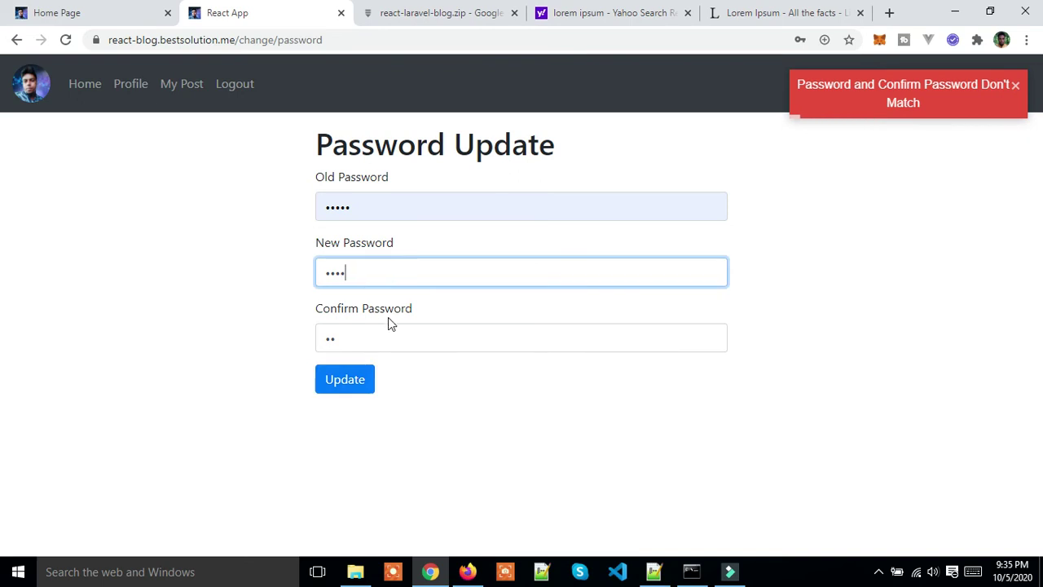
type("5")
left_click(373, 340)
type("3")
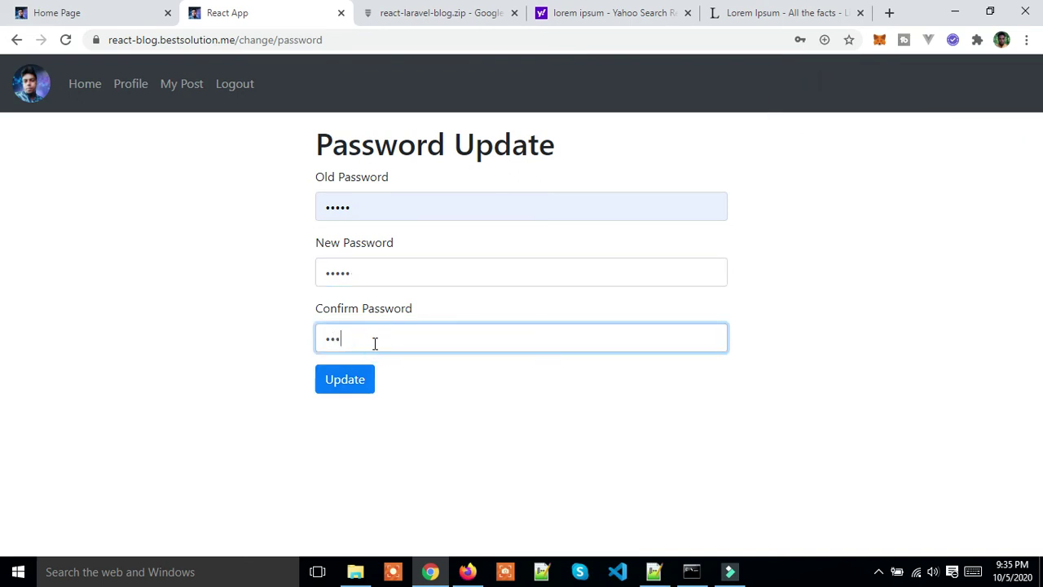
type("45")
left_click(349, 380)
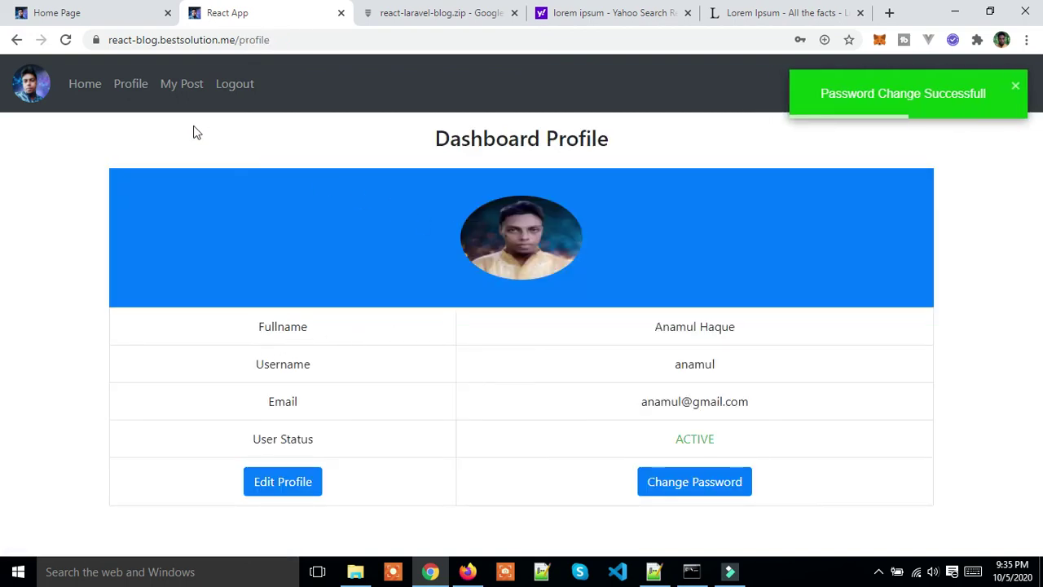
Step: Start a new post and paste the copied lipsum.com heading 'Why do we use it?' as its title
left_click(167, 88)
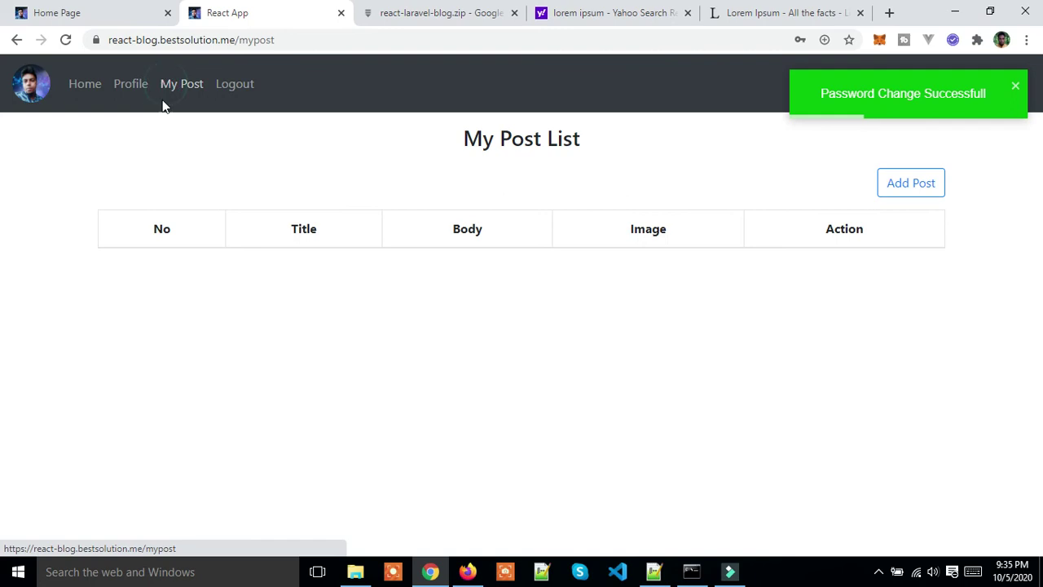
left_click(890, 186)
left_click(766, 13)
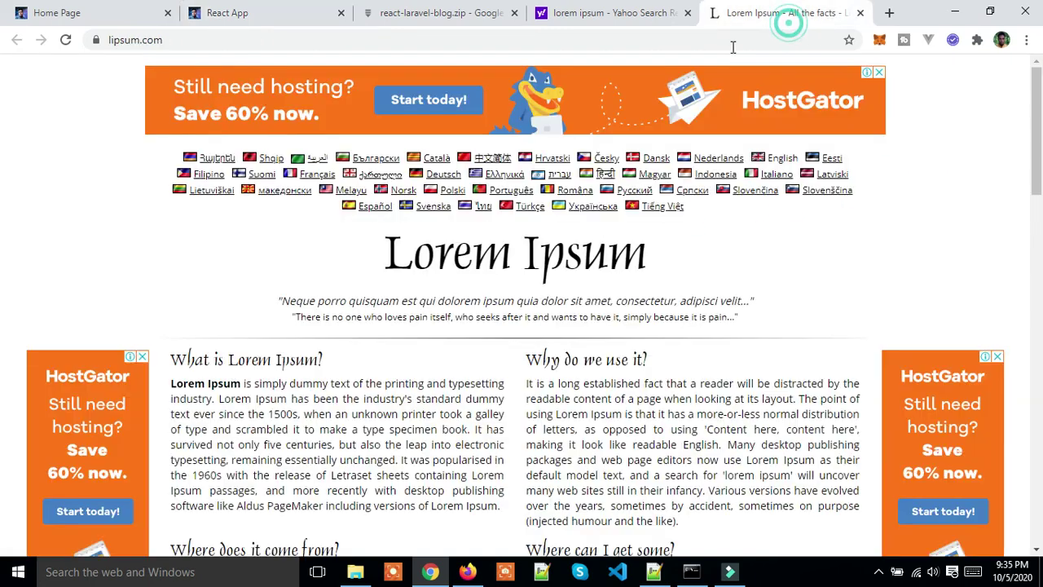
scroll(570, 244, "down", 1)
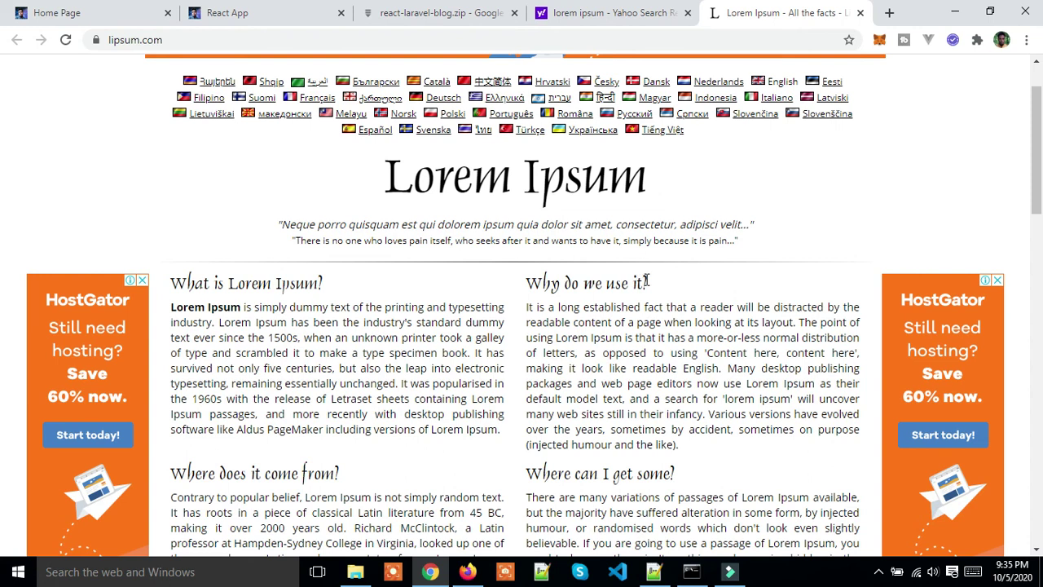
left_click_drag(651, 284, 530, 280)
right_click(529, 282)
left_click(562, 294)
left_click(245, 12)
left_click(377, 258)
key("ctrl+v")
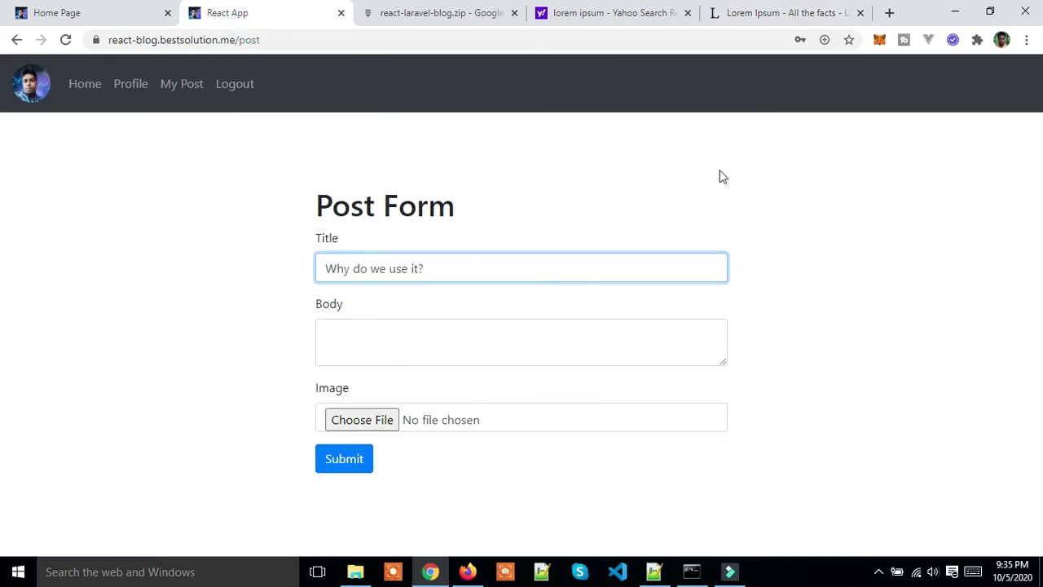
Step: Copy the 'Why do we use it?' paragraph from lipsum.com into the Body and submit the post
left_click(802, 12)
scroll(684, 159, "down", 3)
left_click_drag(683, 216, 505, 55)
left_click(521, 284)
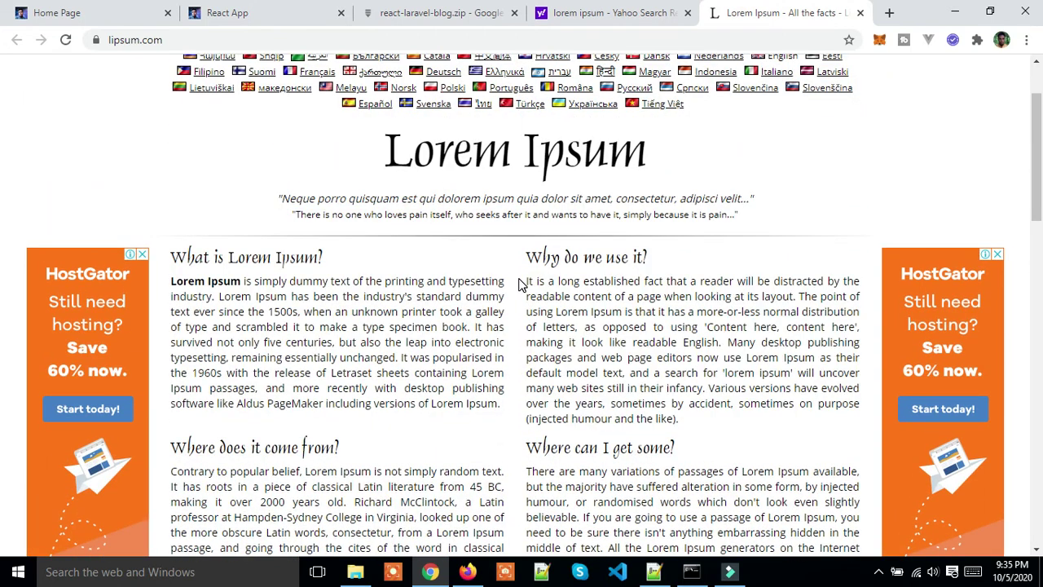
triple_click(526, 284)
right_click(603, 287)
left_click(631, 298)
left_click(356, 361)
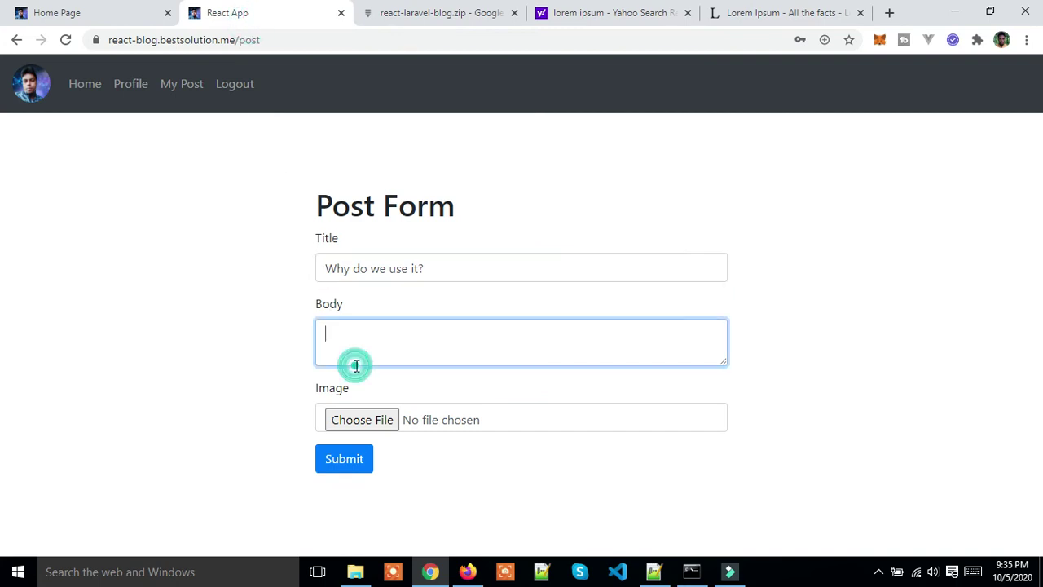
key("ctrl+v")
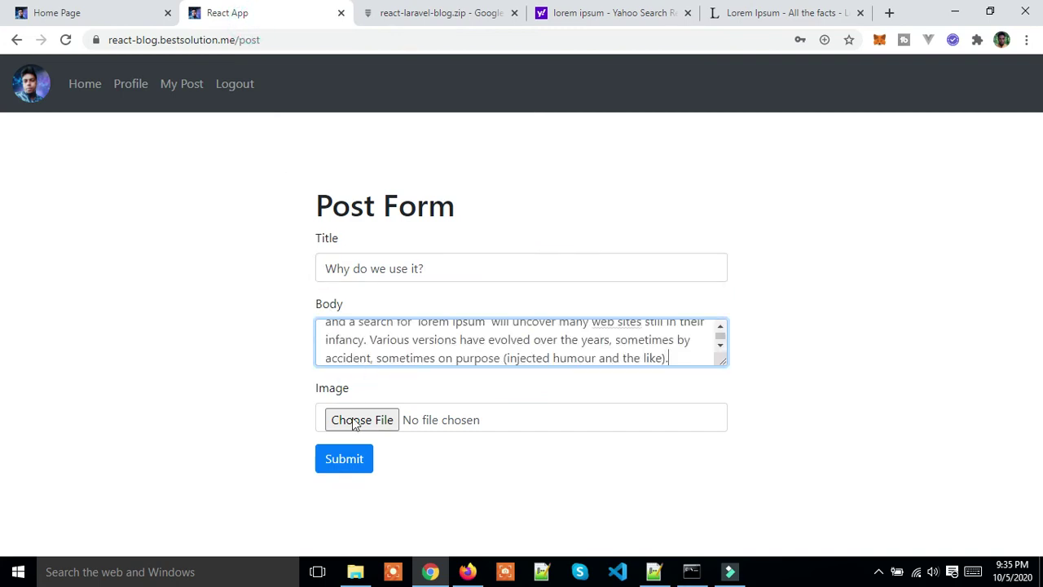
left_click(345, 462)
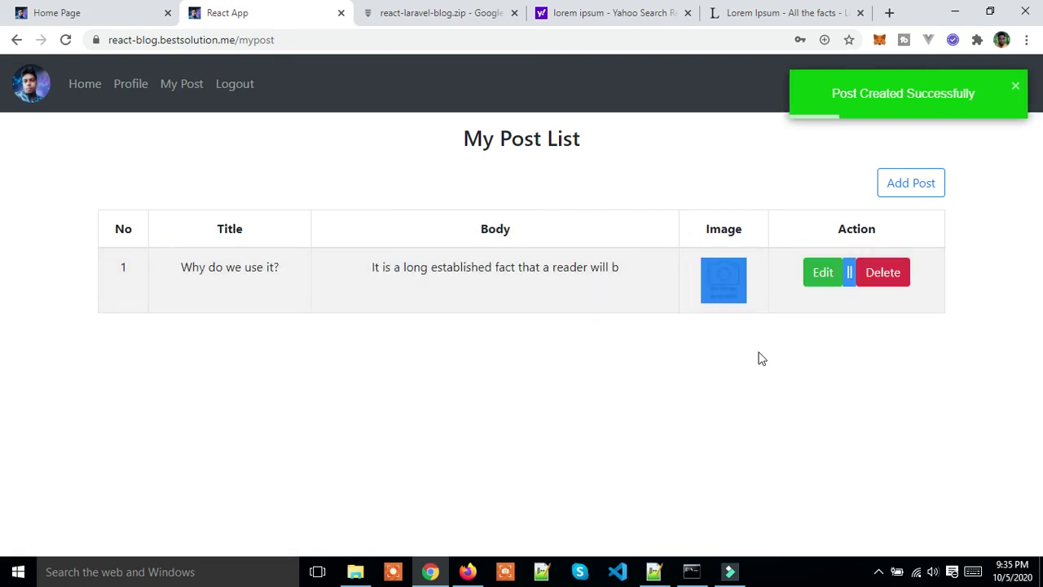
Step: Edit the 'Why do we use it?' post, attach the photo jpg from New Volume (D:), and submit
double_click(819, 272)
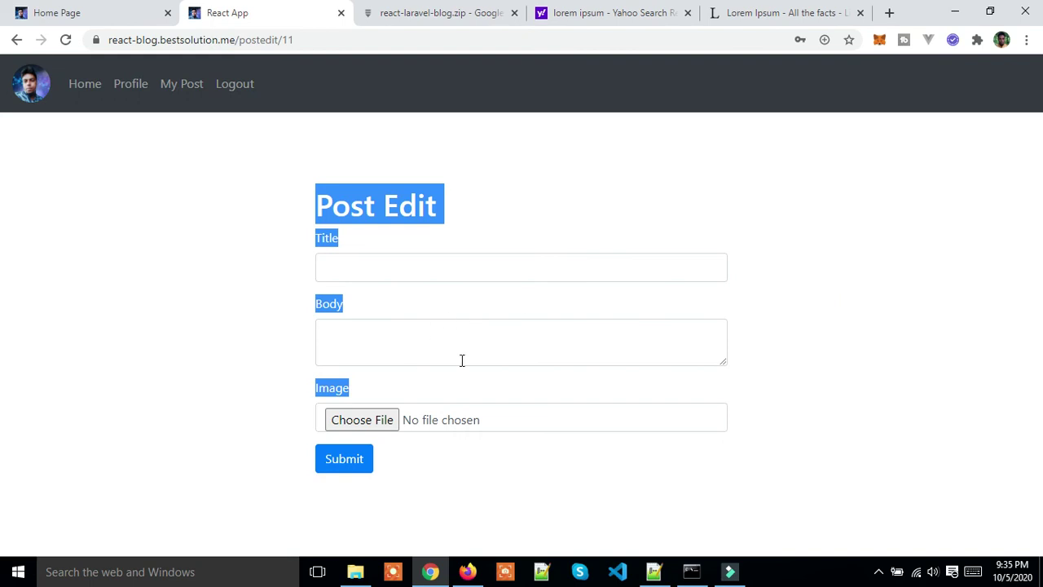
left_click(506, 449)
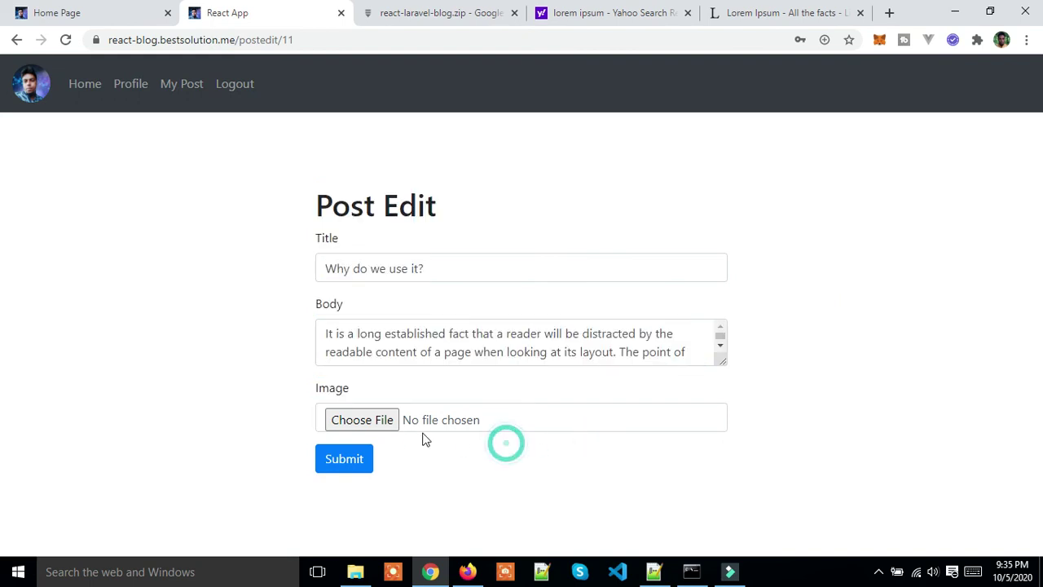
left_click(380, 419)
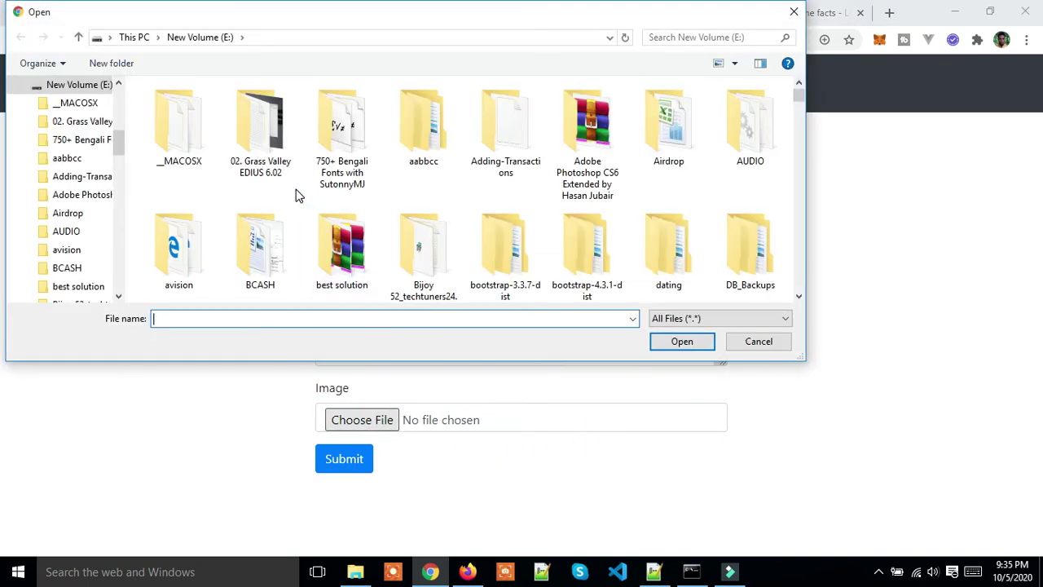
scroll(110, 171, "up", 4)
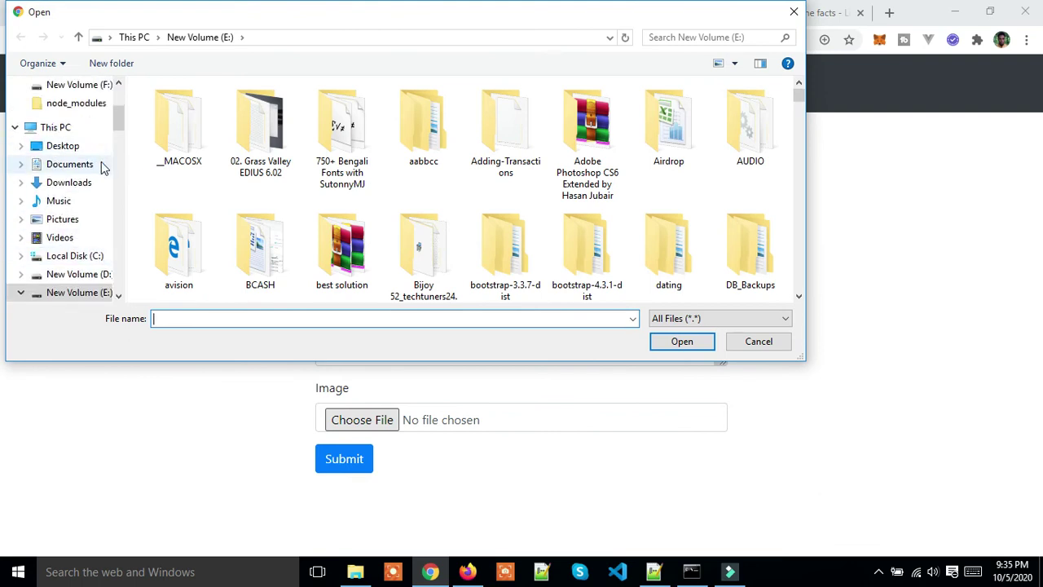
scroll(89, 187, "down", 3)
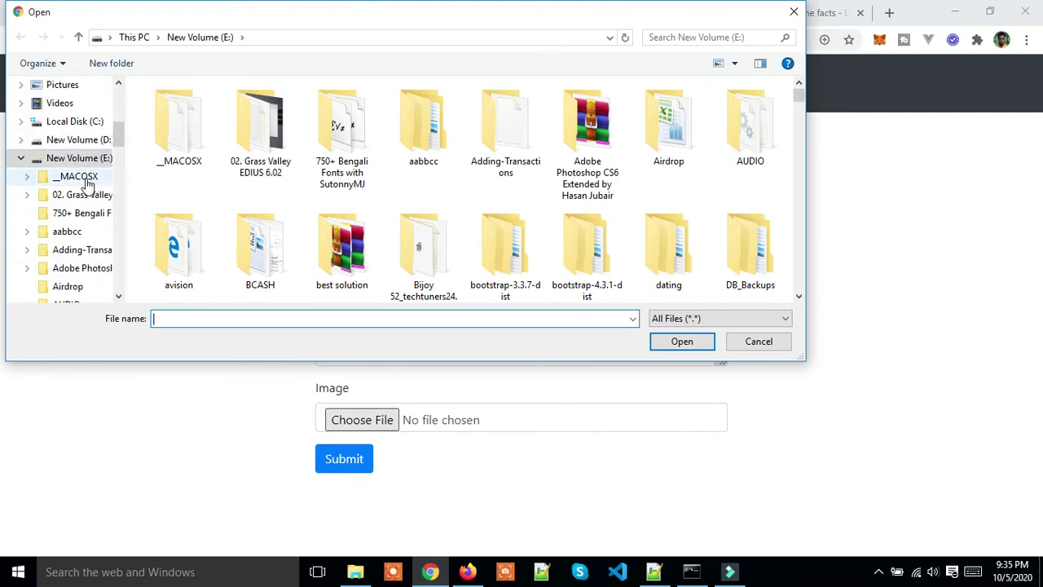
left_click(86, 140)
scroll(315, 195, "down", 2)
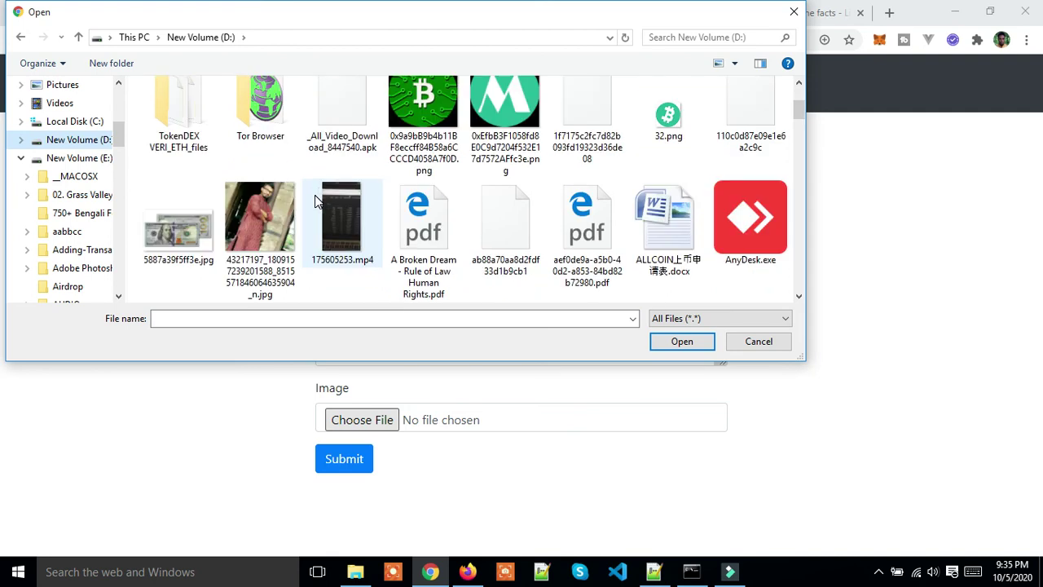
left_click(251, 227)
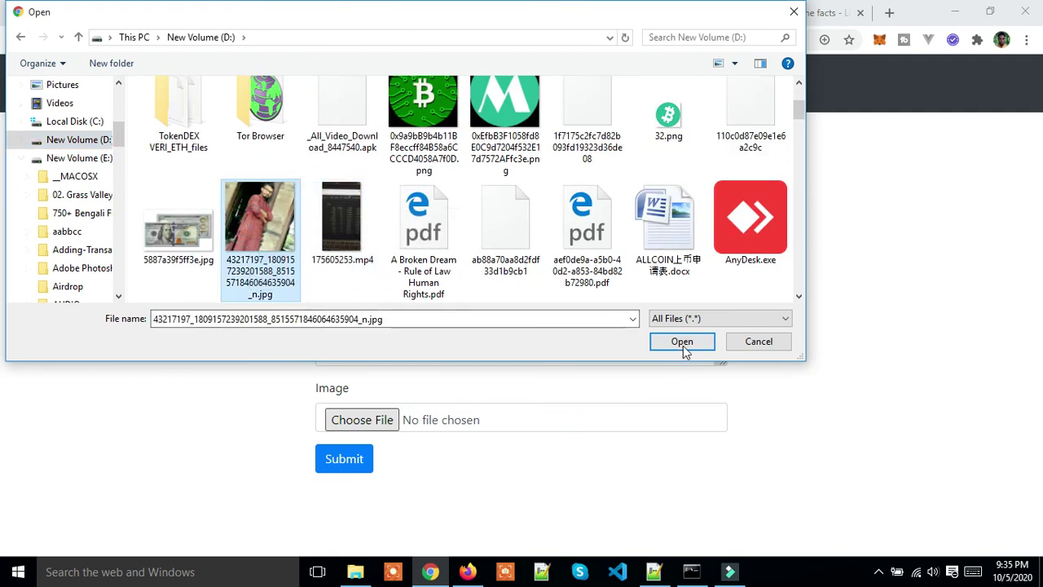
left_click(682, 346)
left_click(334, 461)
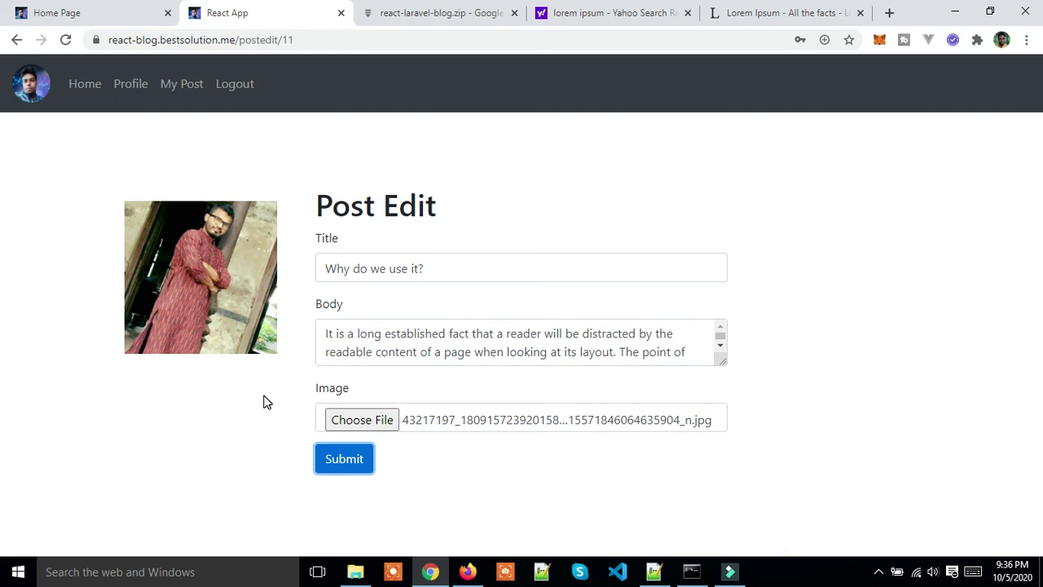
left_click(329, 456)
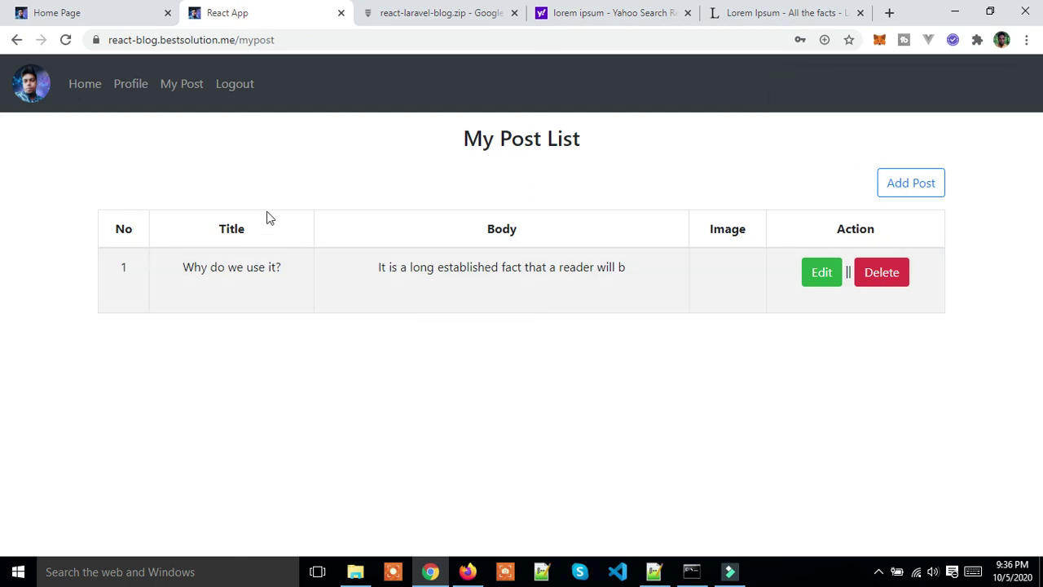
Step: Visit Profile and My Post, then scroll the home page to the new post card with its photo
left_click(181, 91)
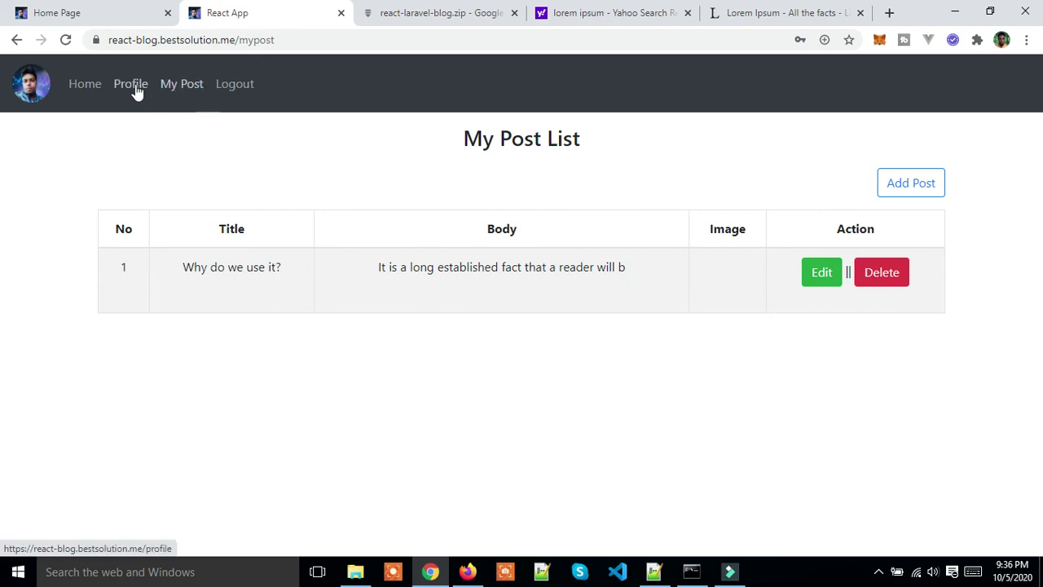
left_click(134, 90)
left_click(174, 92)
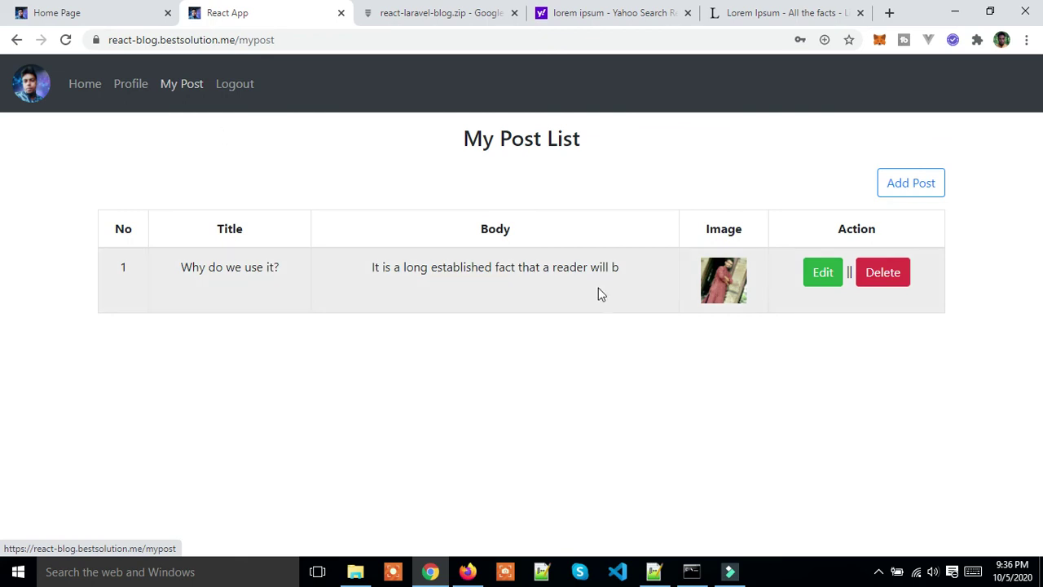
left_click(83, 84)
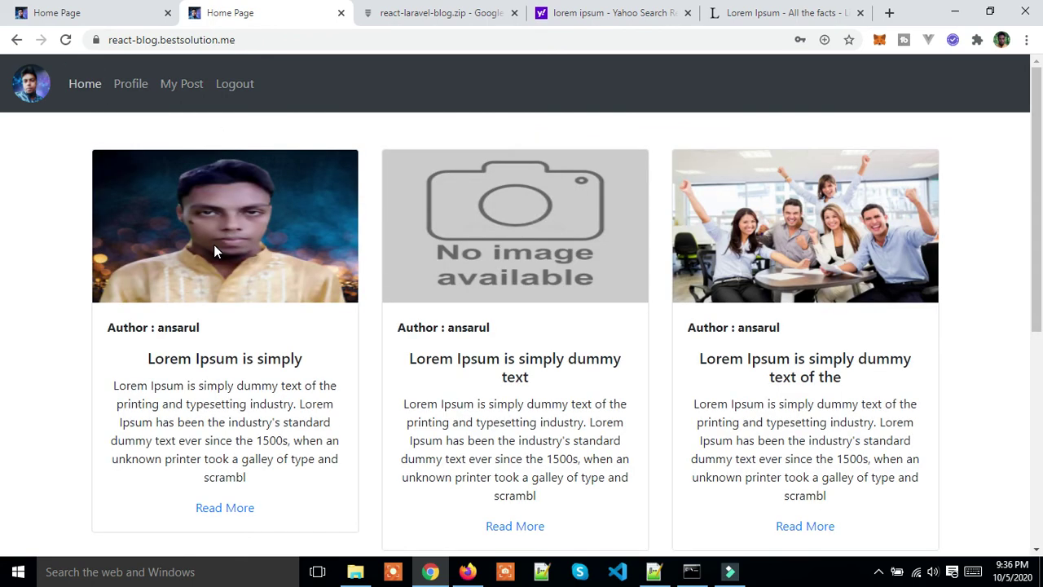
scroll(213, 245, "down", 5)
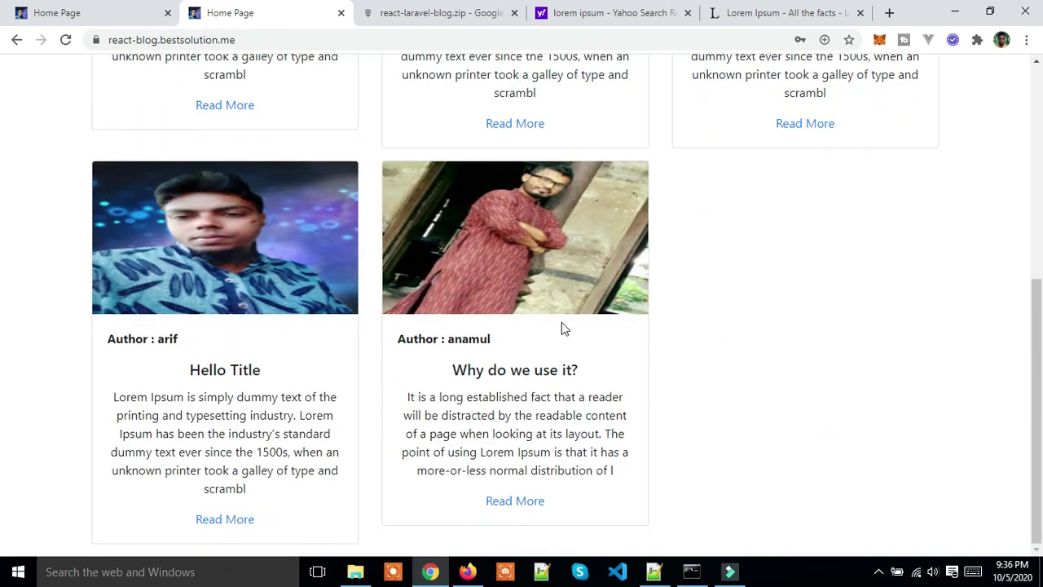
scroll(542, 361, "up", 5)
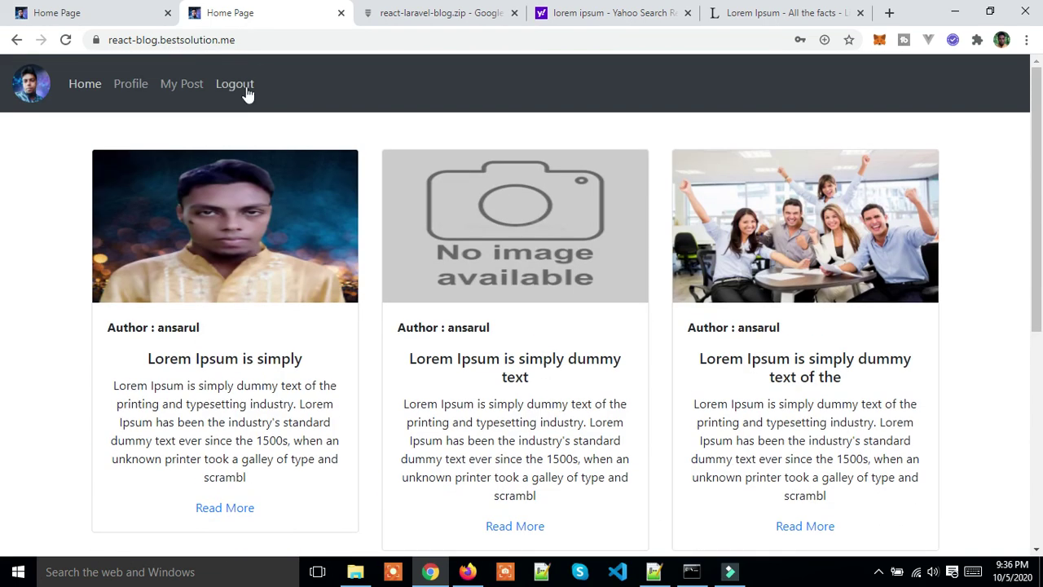
Step: Check the Google Drive tab holding the project zip and select its page address
left_click(398, 20)
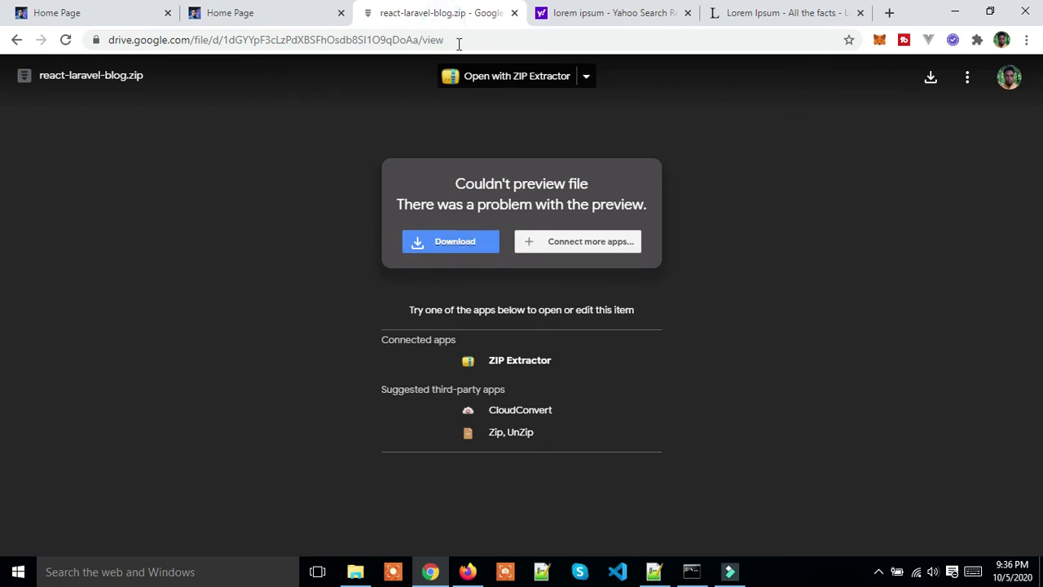
left_click(496, 40)
left_click(721, 143)
Step: Log out of the blog, then visit the Register page and return to the public Home feed
left_click(283, 10)
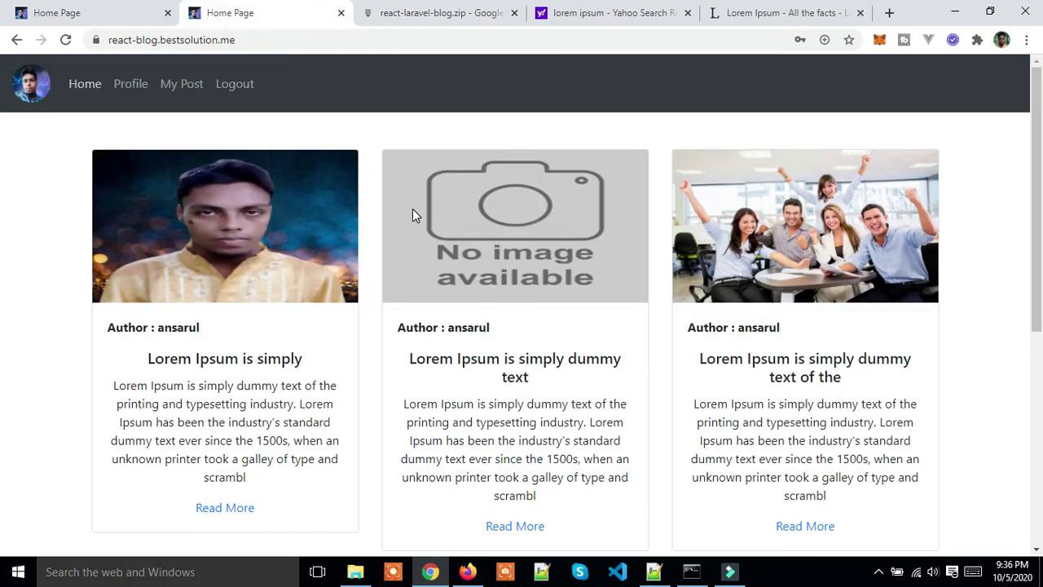
left_click(234, 84)
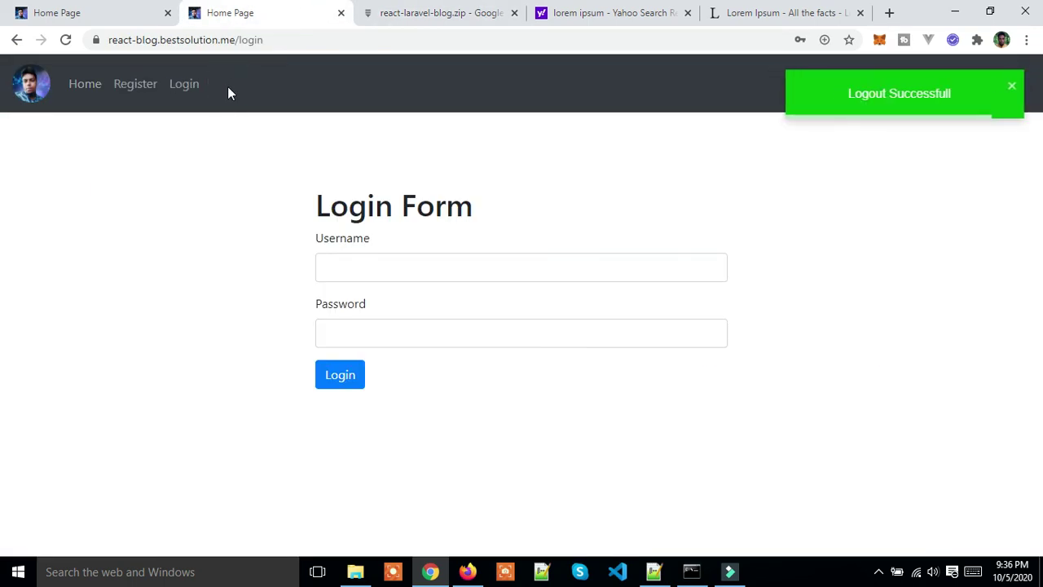
left_click(175, 90)
left_click(153, 91)
left_click(85, 91)
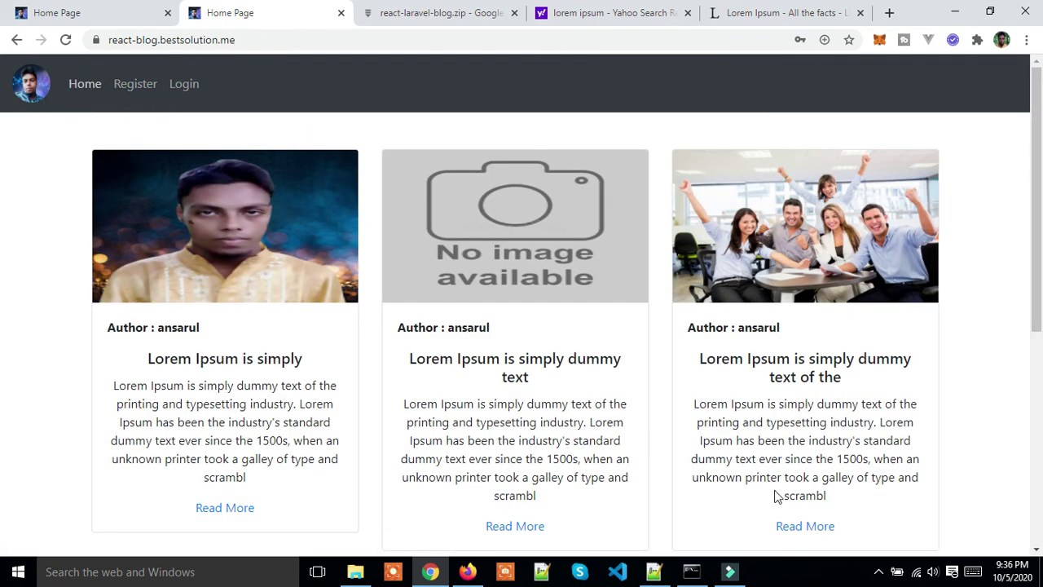
left_click(877, 571)
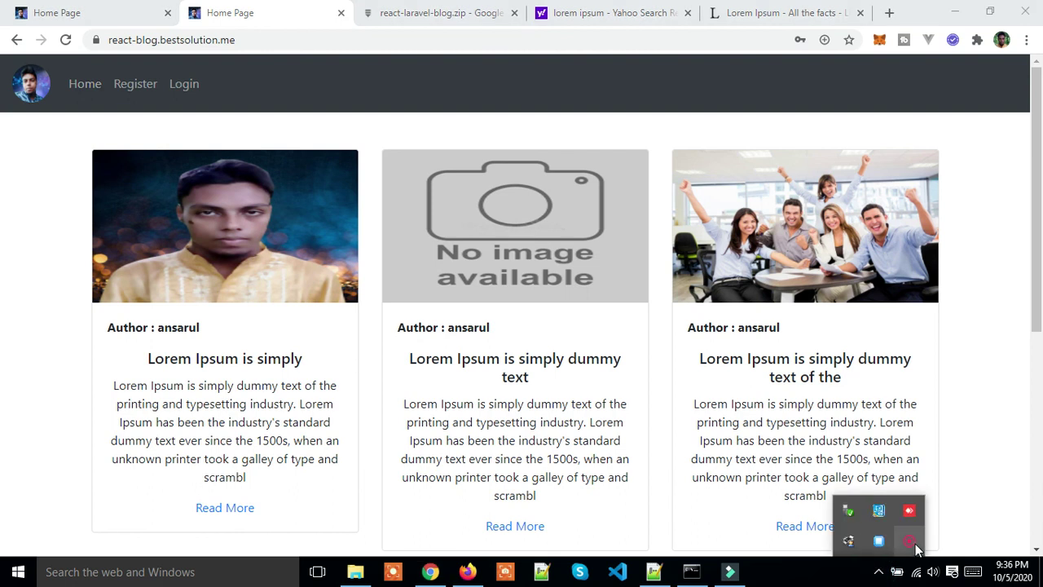
left_click(915, 550)
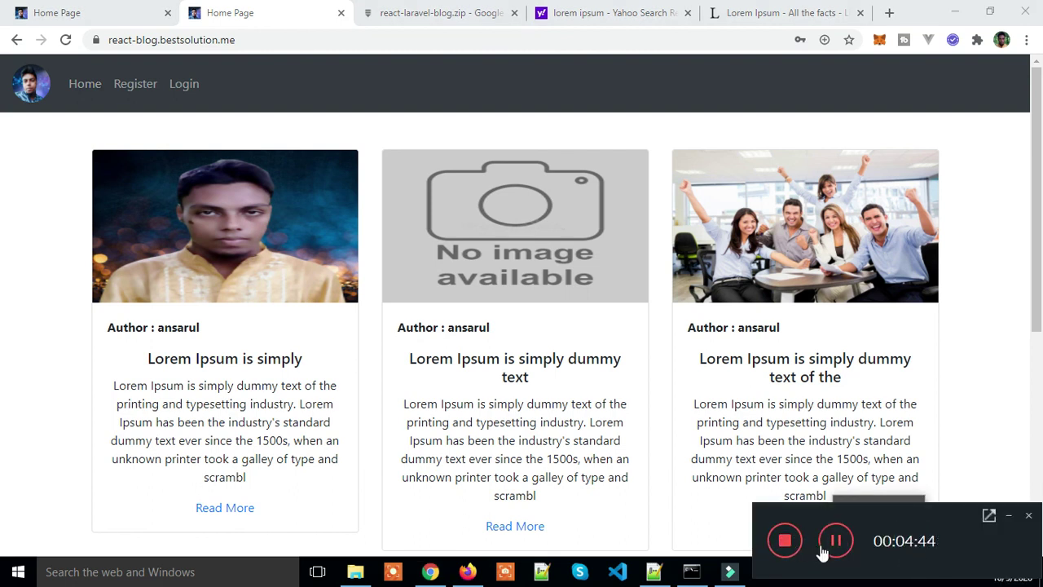